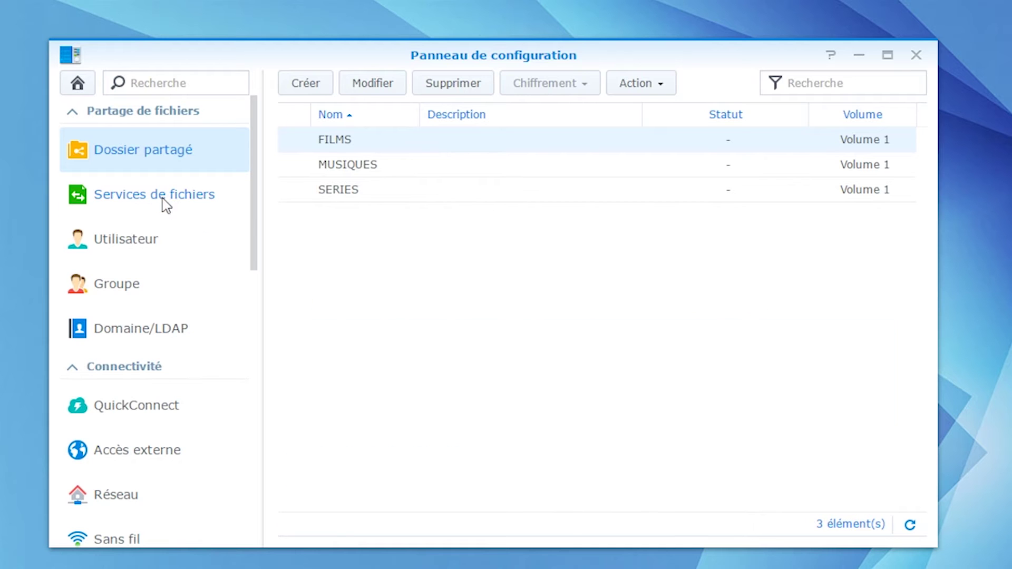
# - Tick Activer NFS under Service NFS in the file services settings and apply it
pyautogui.click(162, 200)
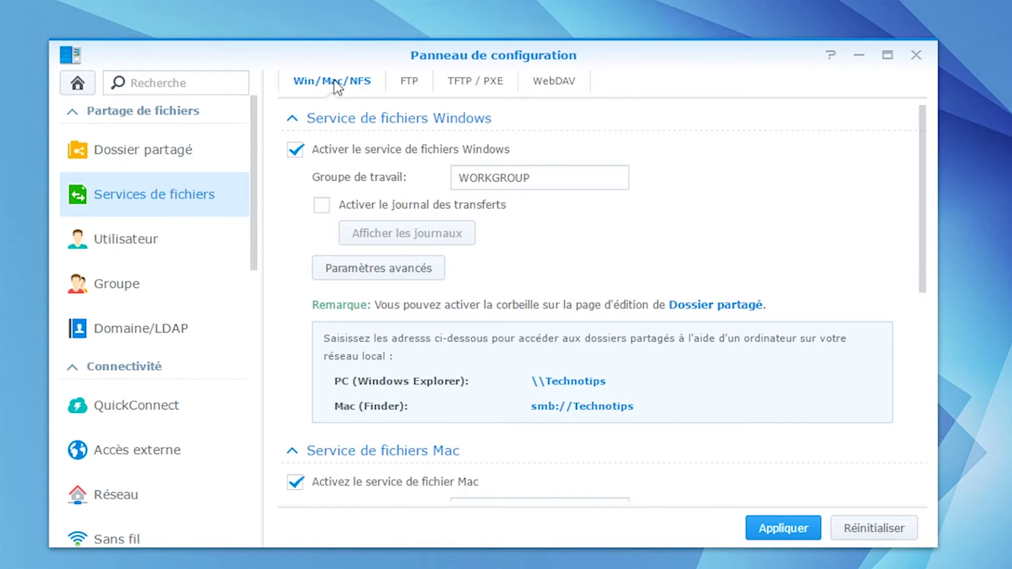
pyautogui.scroll(-5, 388, 237)
pyautogui.scroll(-2, 389, 237)
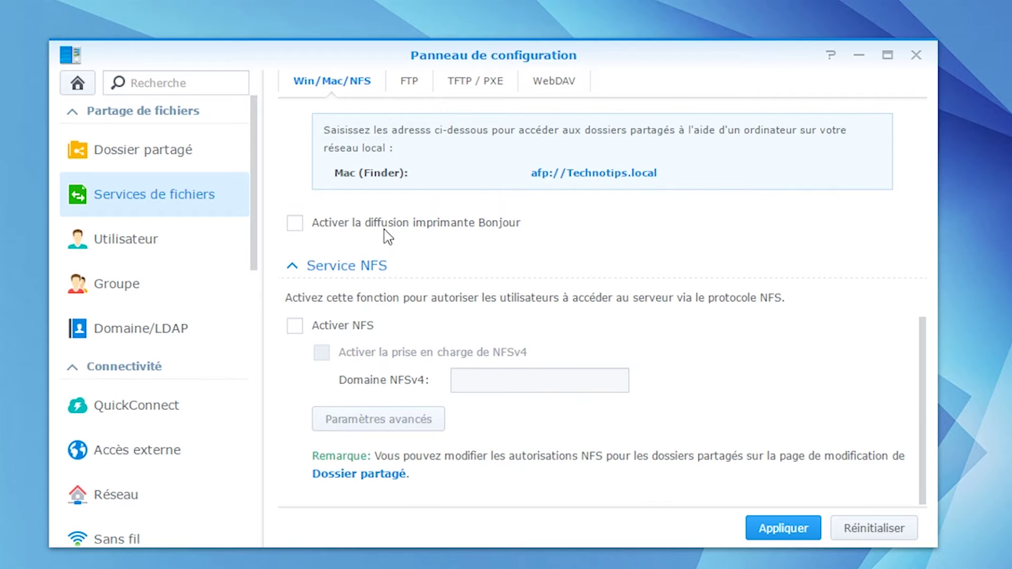
pyautogui.click(344, 327)
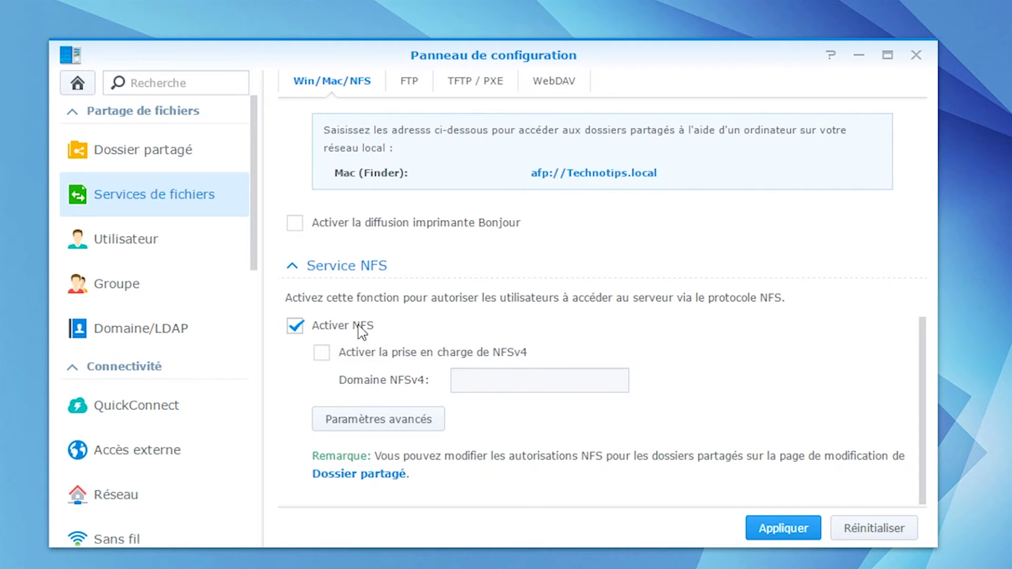
pyautogui.click(785, 529)
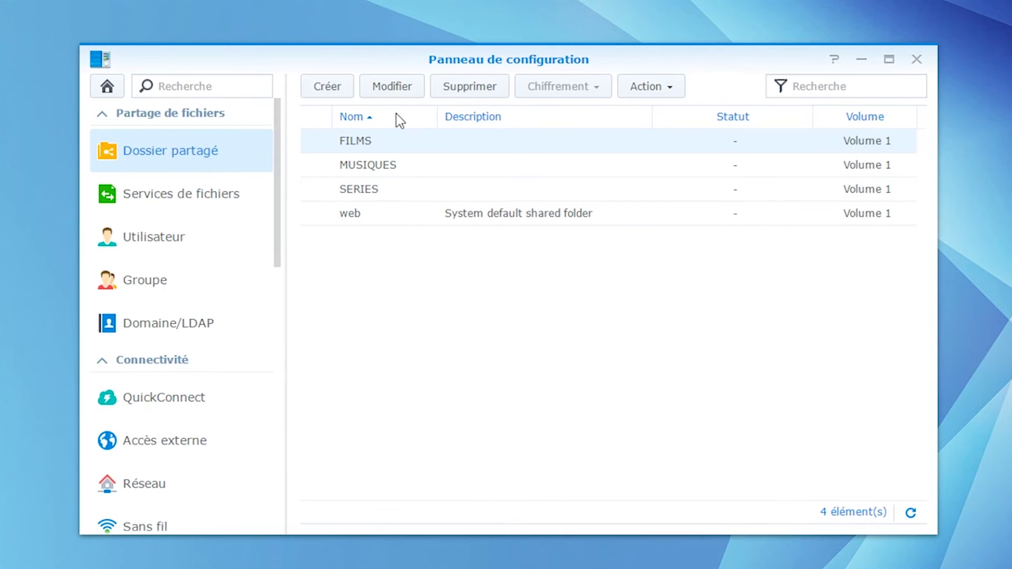
# - Change the FILMS NFS rule's host to 192.168.1.0/24, keeping all users mapped to admin
pyautogui.click(385, 94)
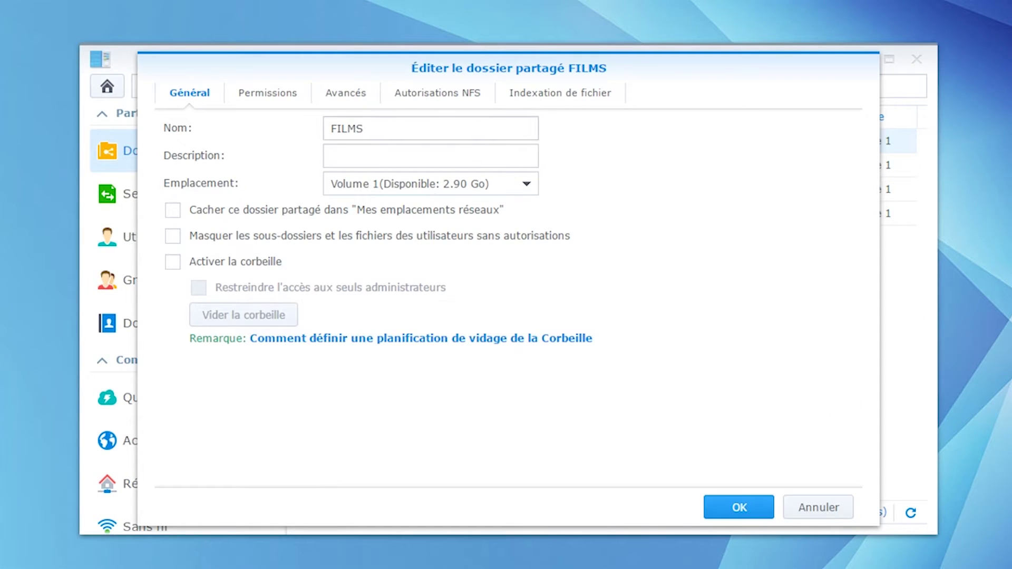
pyautogui.click(439, 94)
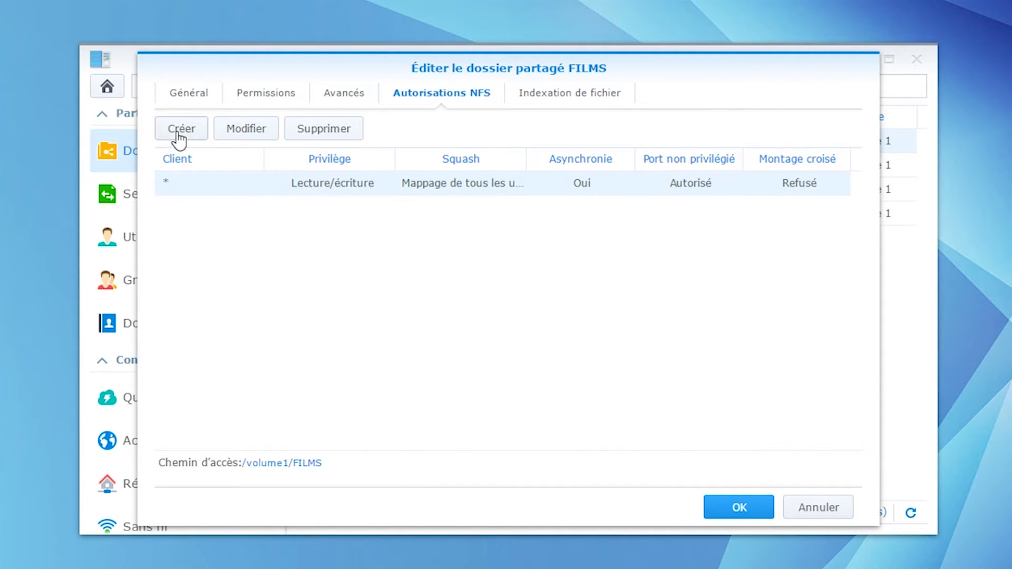
pyautogui.click(246, 128)
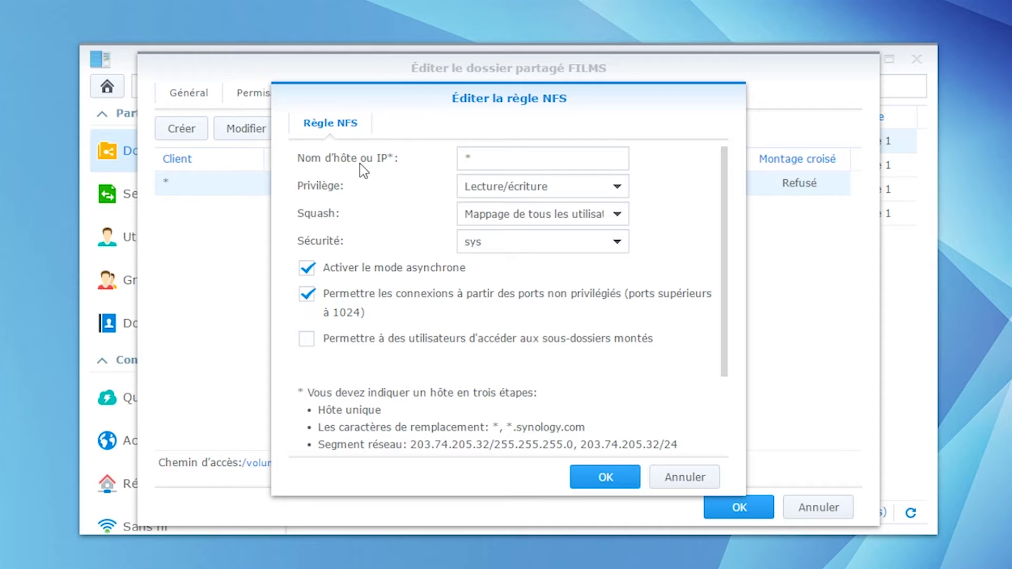
pyautogui.doubleClick(467, 159)
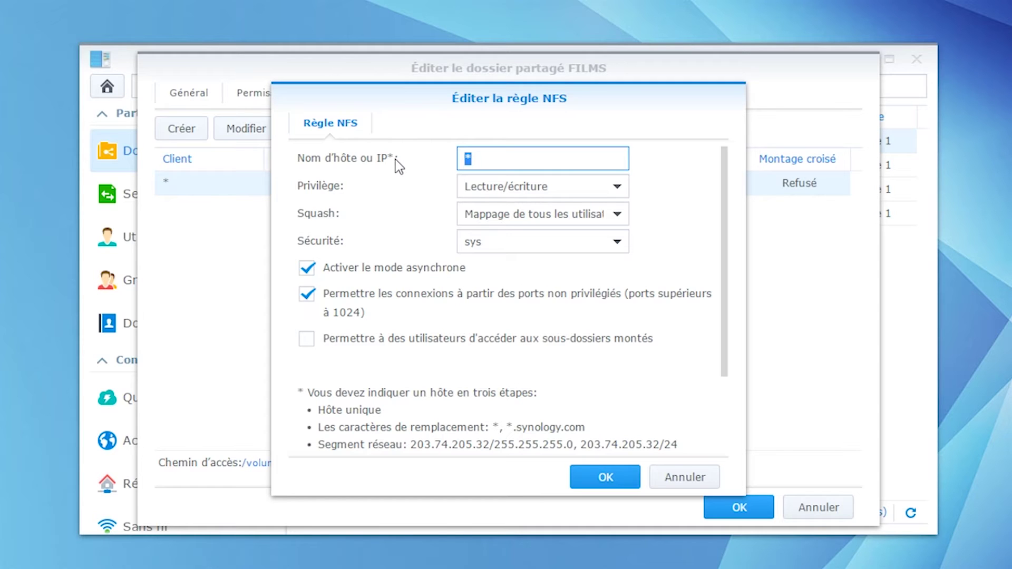
pyautogui.write('192.168.1.0/24')
pyautogui.moveTo(464, 159); pyautogui.dragTo(521, 158)
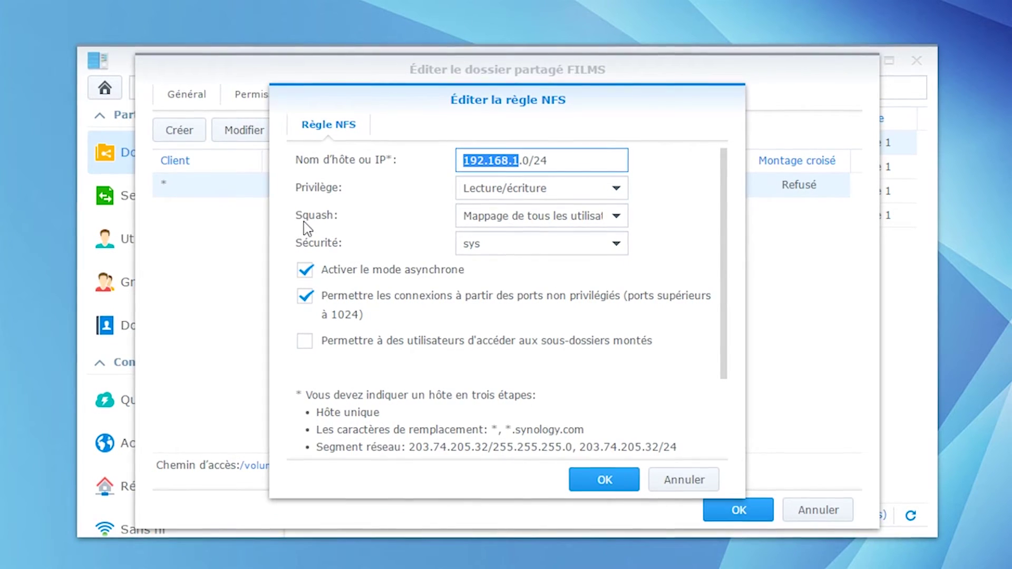
pyautogui.click(502, 217)
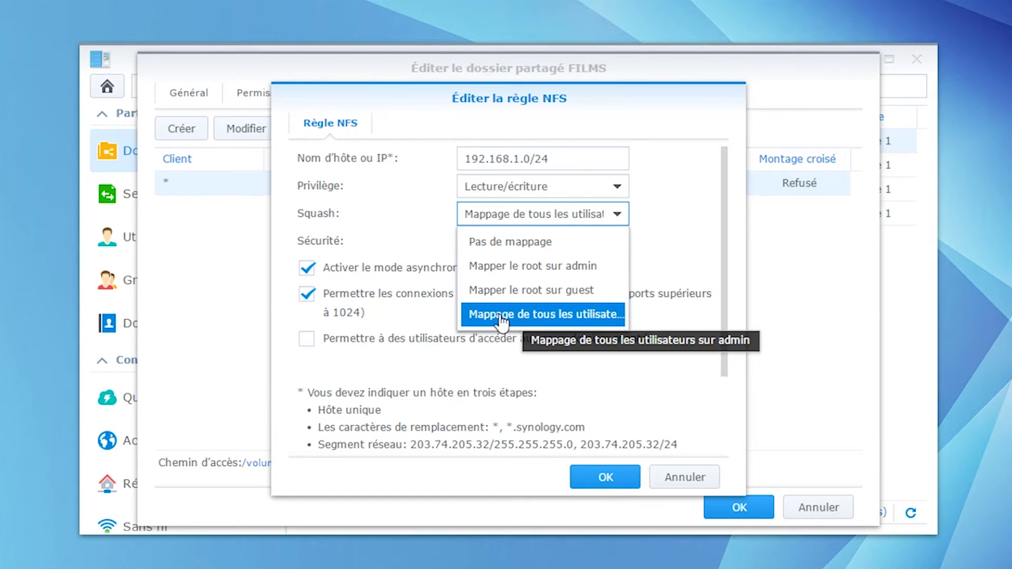
pyautogui.click(325, 275)
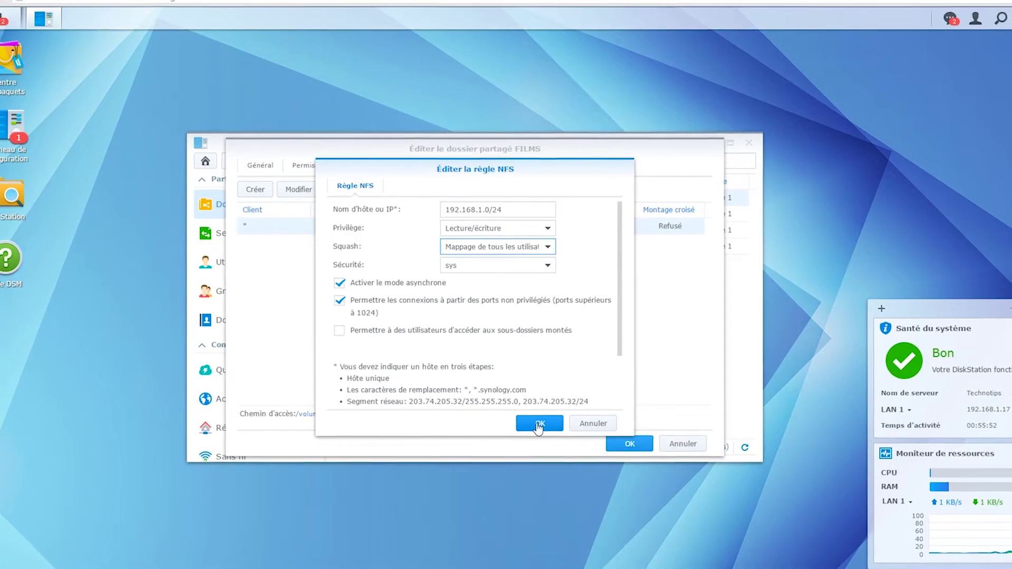
pyautogui.click(538, 424)
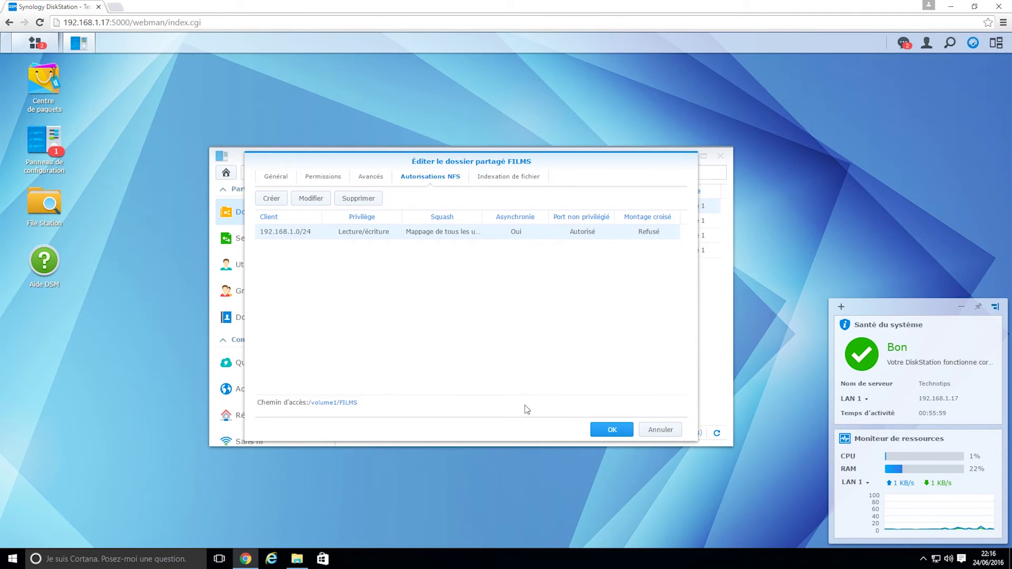
# - Save the FILMS NFS settings, then view the SERIES folder's permissions
pyautogui.click(618, 430)
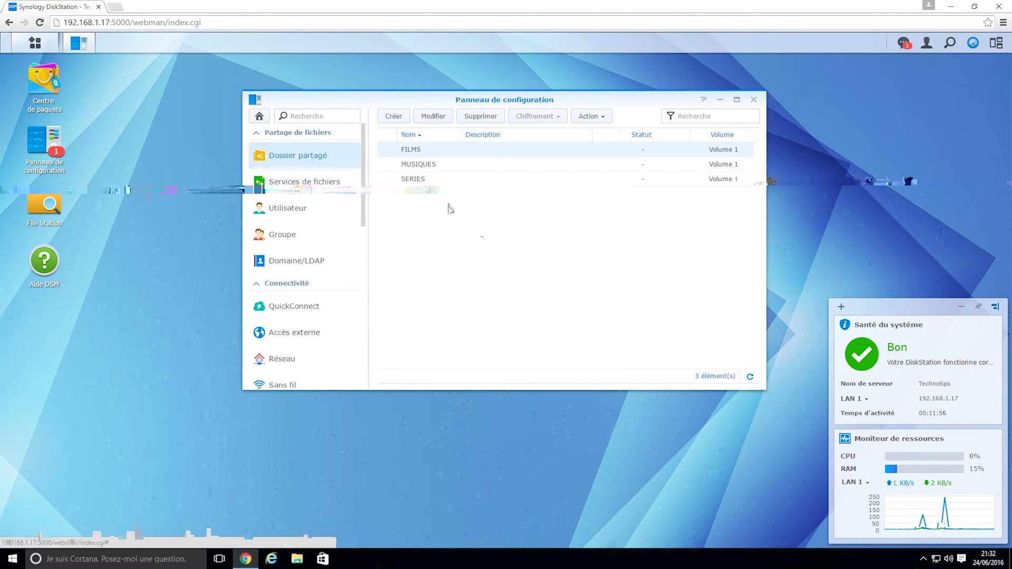
pyautogui.click(432, 180)
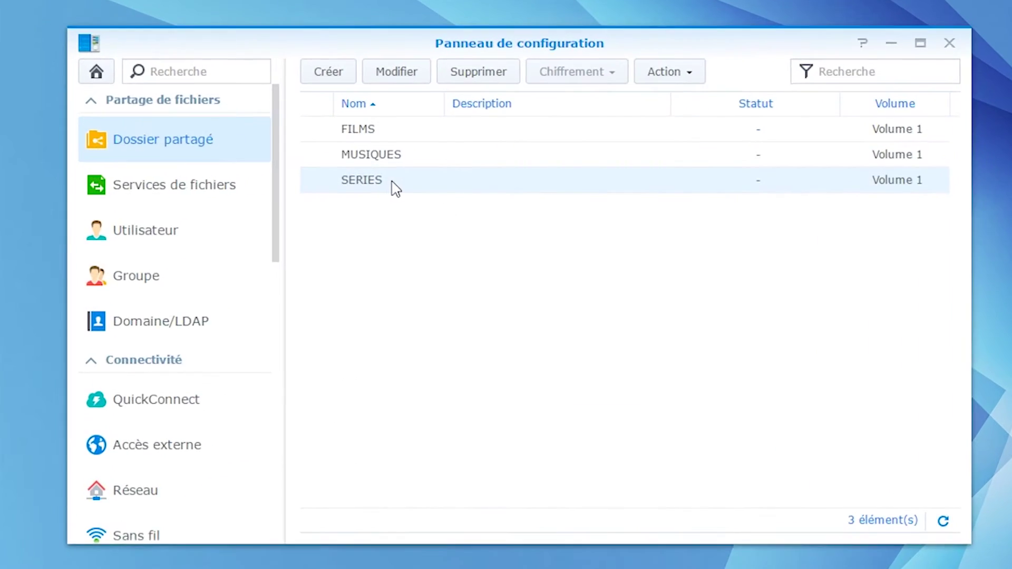
pyautogui.click(406, 72)
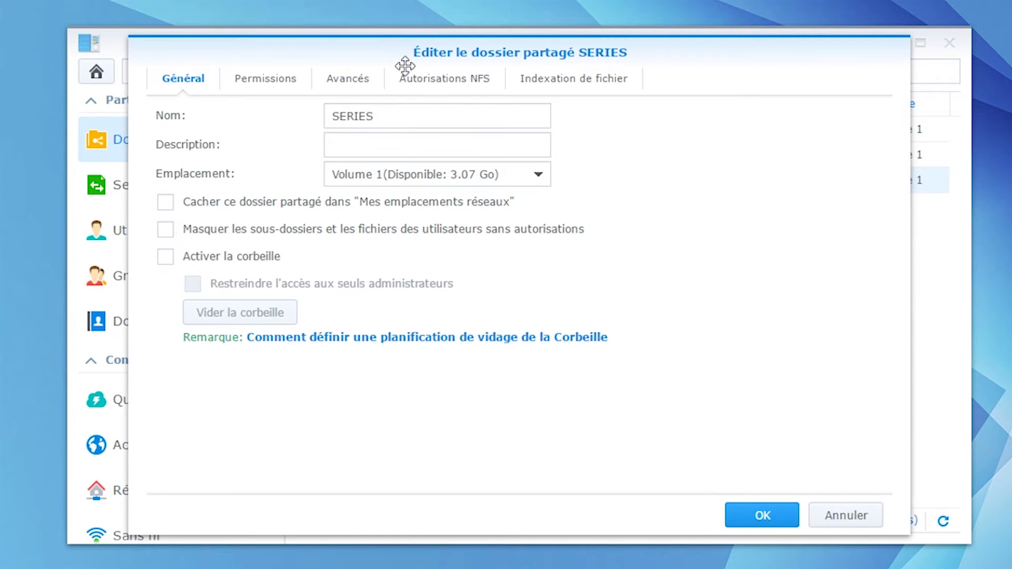
pyautogui.click(274, 82)
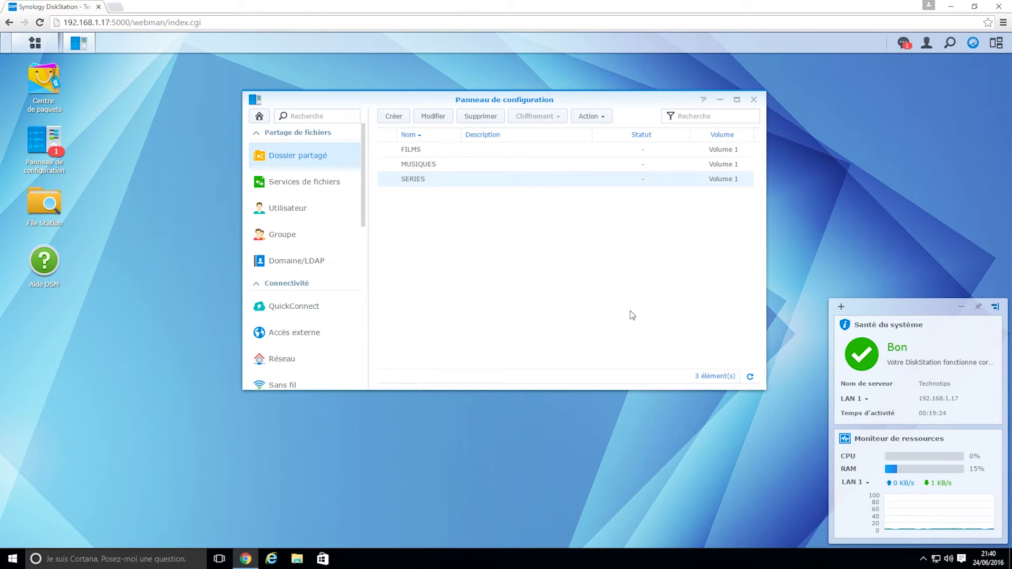
# - Close Control Panel and search the Package Center for phpmyadmin
pyautogui.click(754, 99)
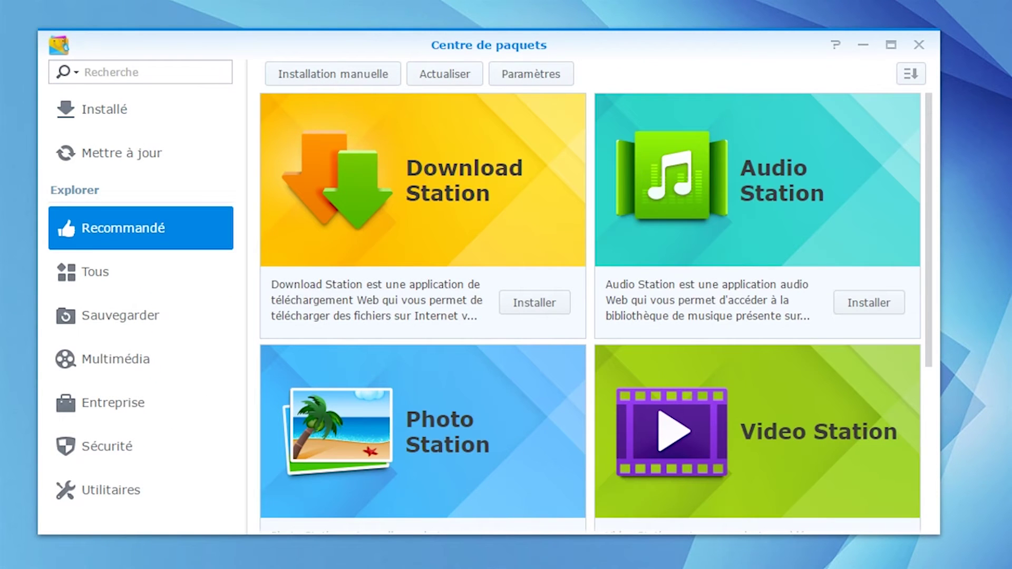
pyautogui.click(140, 72)
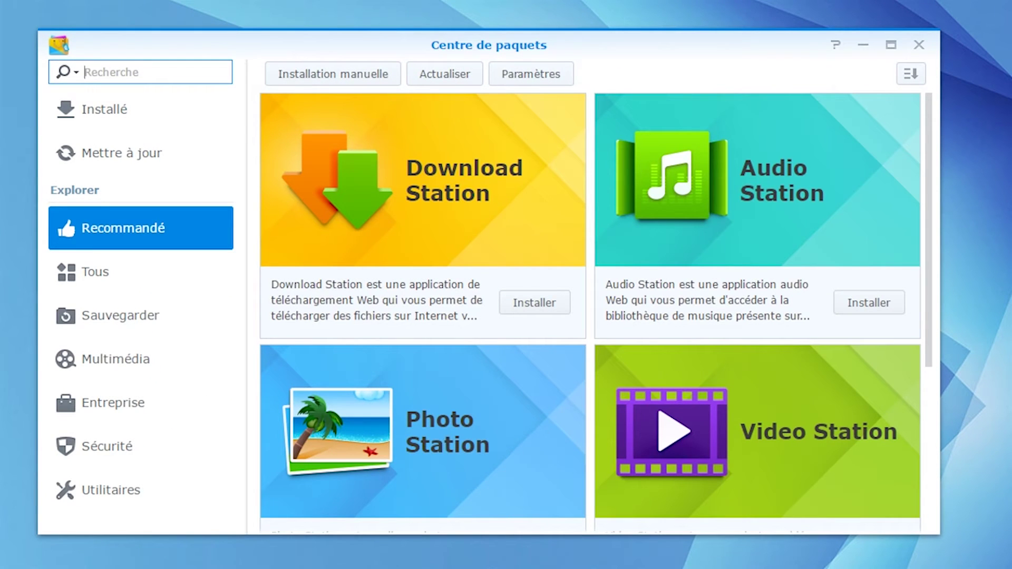
pyautogui.write('phpmyadmin')
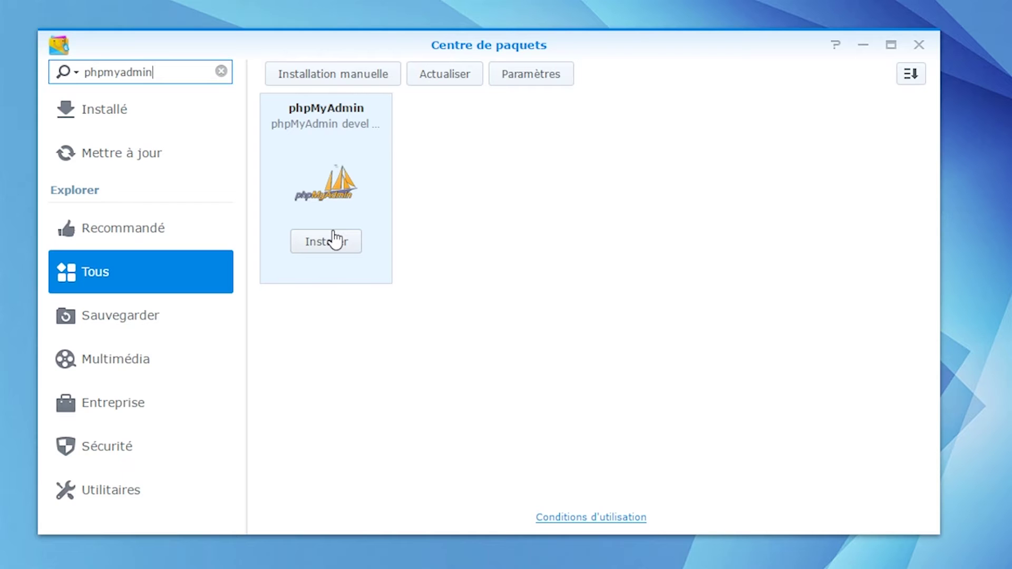
# - Install phpMyAdmin, enabling Web Station and accepting the MariaDB dependency
pyautogui.click(334, 240)
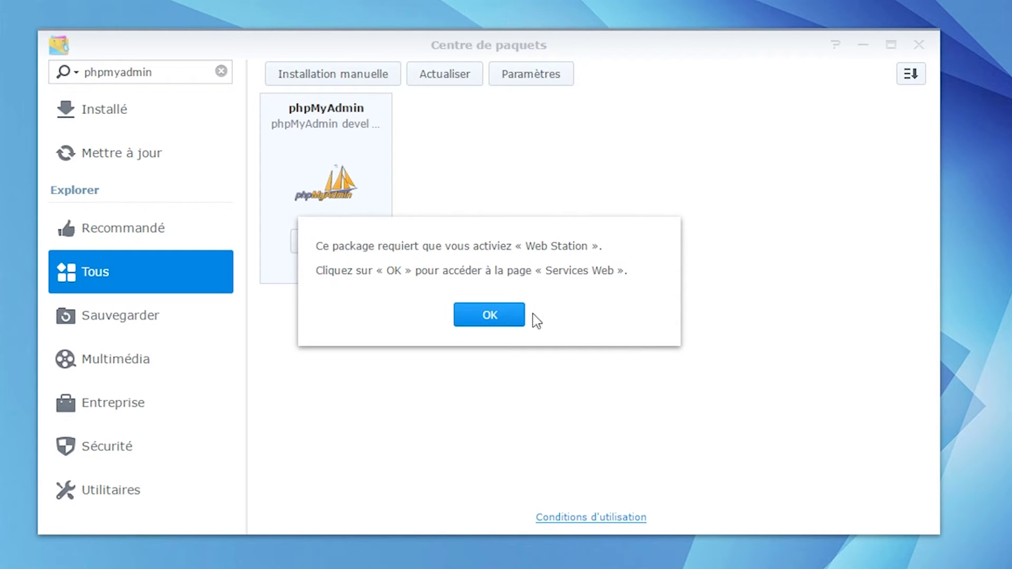
pyautogui.click(499, 317)
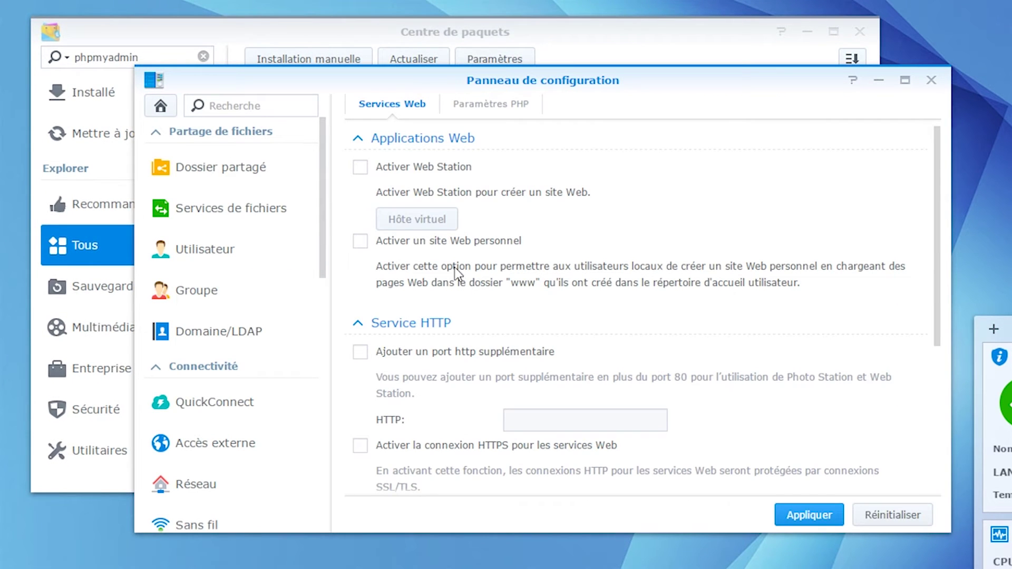
pyautogui.click(361, 167)
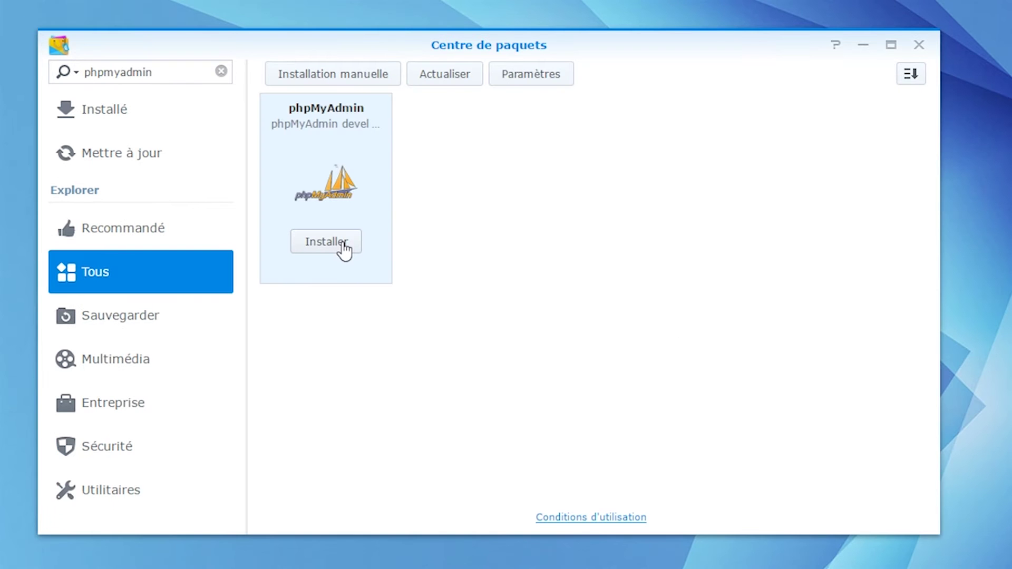
pyautogui.click(343, 247)
pyautogui.click(610, 323)
# - Launch phpMyAdmin, log in as root with no password, and view the Utilisateurs tab
pyautogui.click(337, 247)
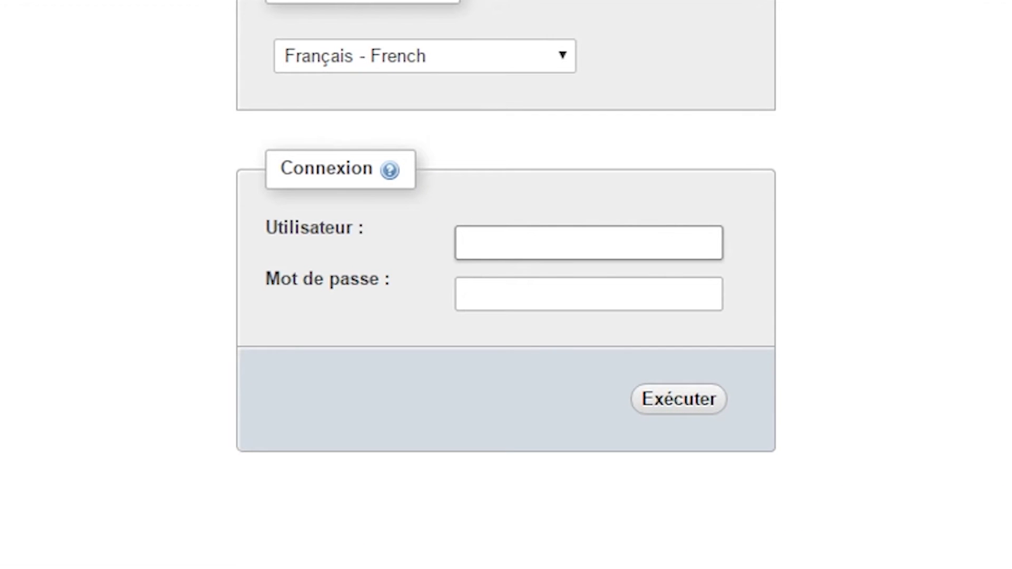
pyautogui.write('root')
pyautogui.press('Return')
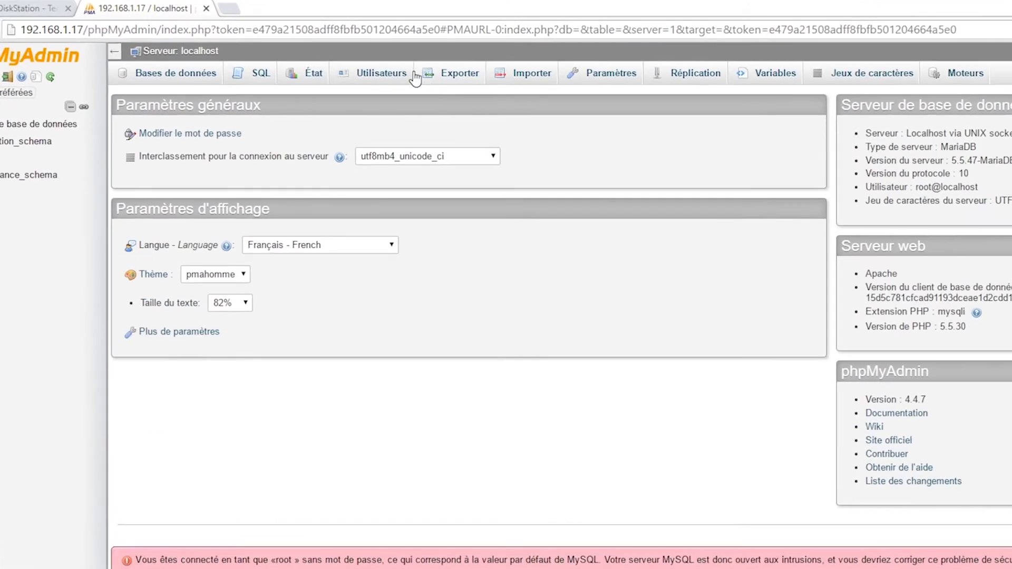
pyautogui.click(375, 75)
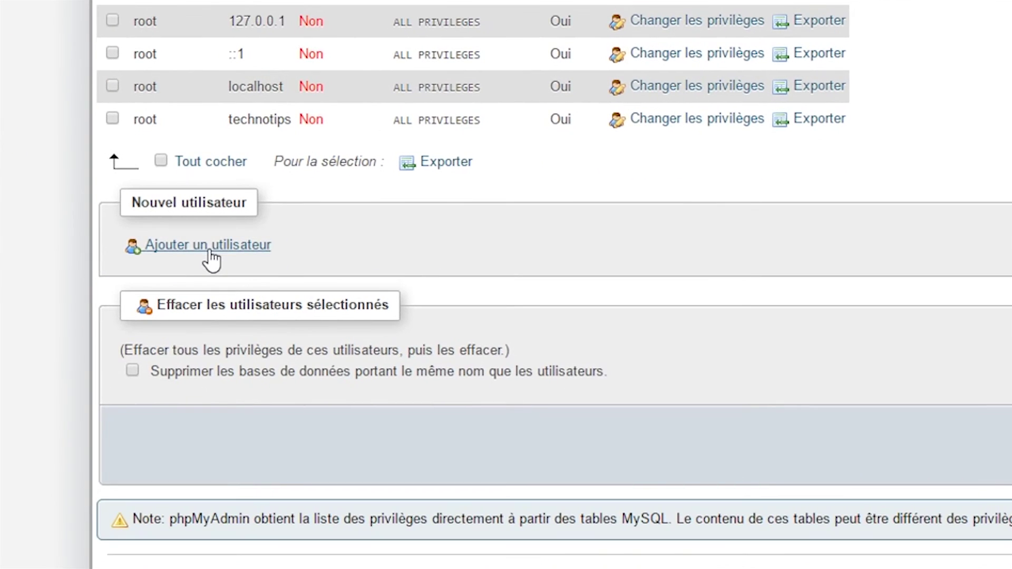
# - Add user 'kodi' with client %, a password, and all global privileges (Tout cocher)
pyautogui.click(211, 252)
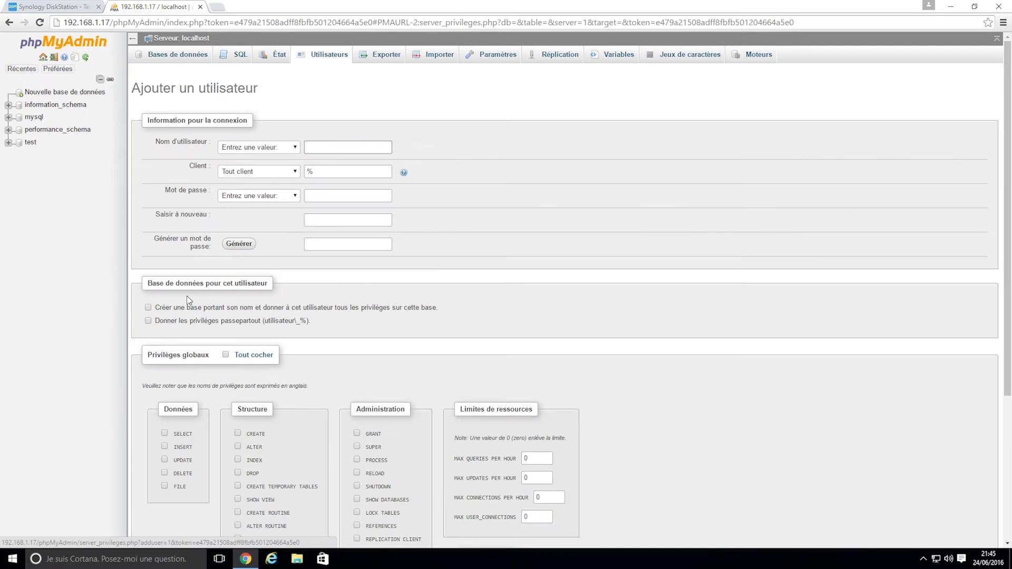
pyautogui.click(340, 148)
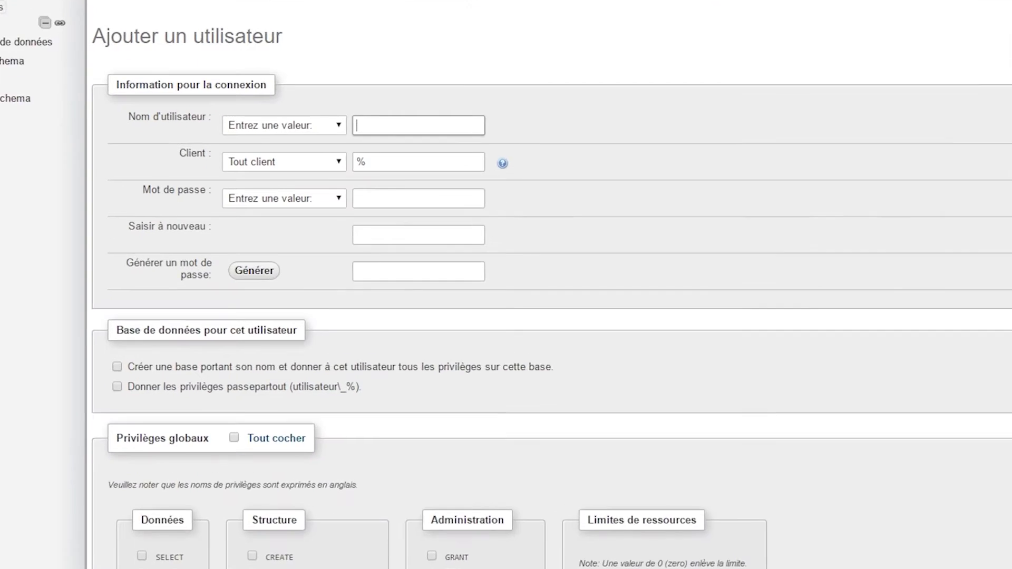
pyautogui.write('kodi')
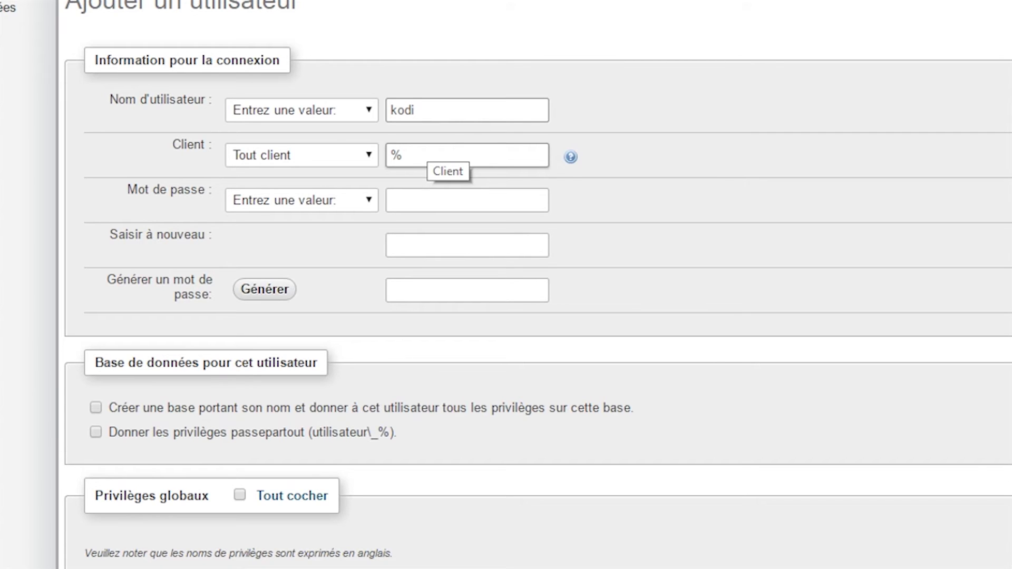
pyautogui.click(467, 200)
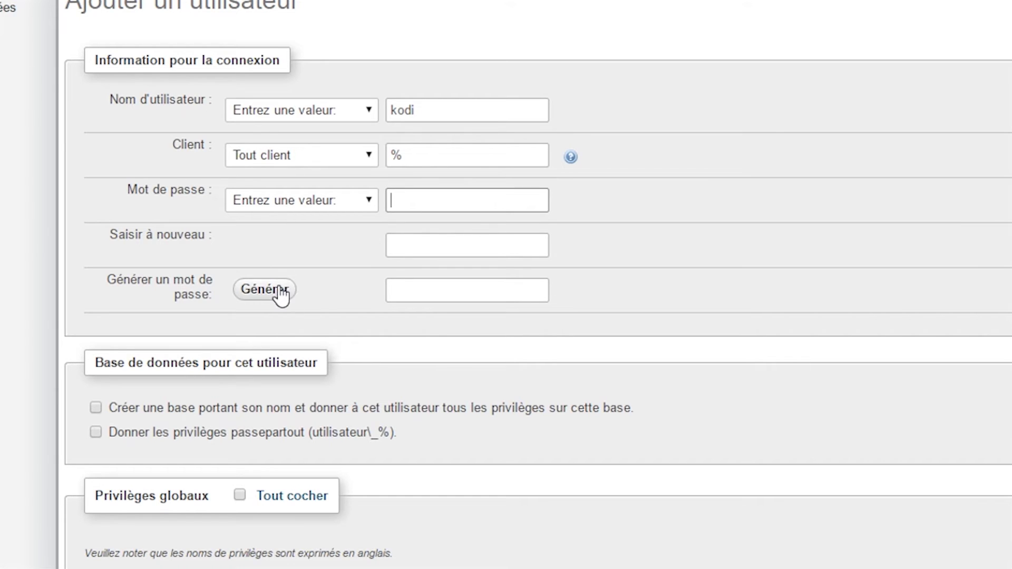
pyautogui.write('kodi')
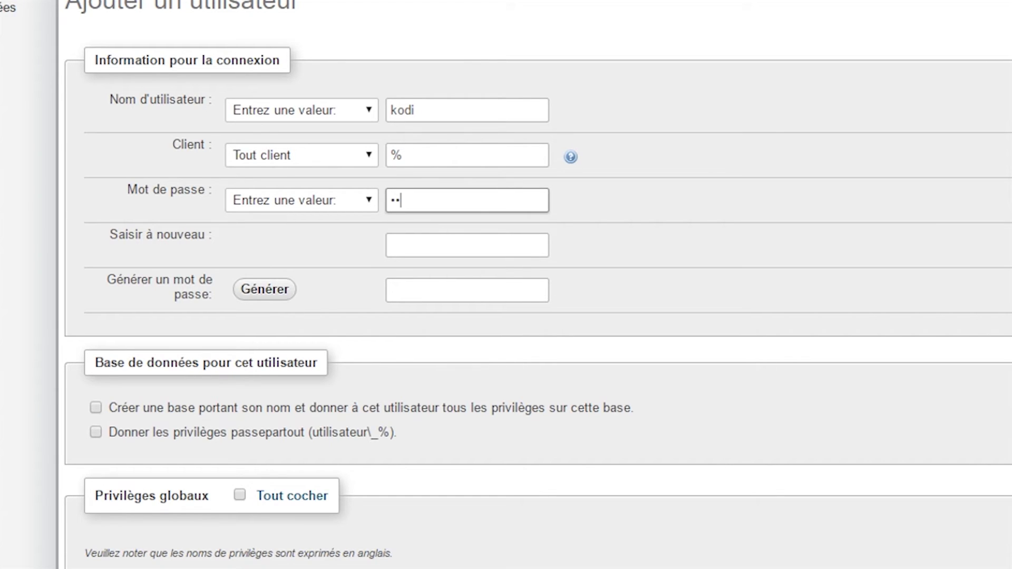
pyautogui.click(467, 245)
pyautogui.write('kod')
pyautogui.write('i')
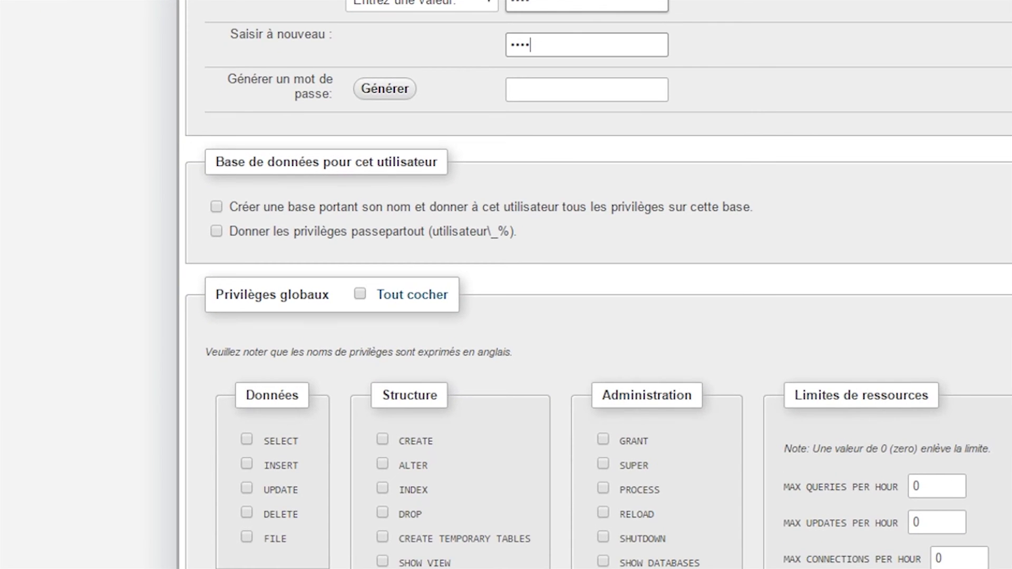
pyautogui.click(360, 294)
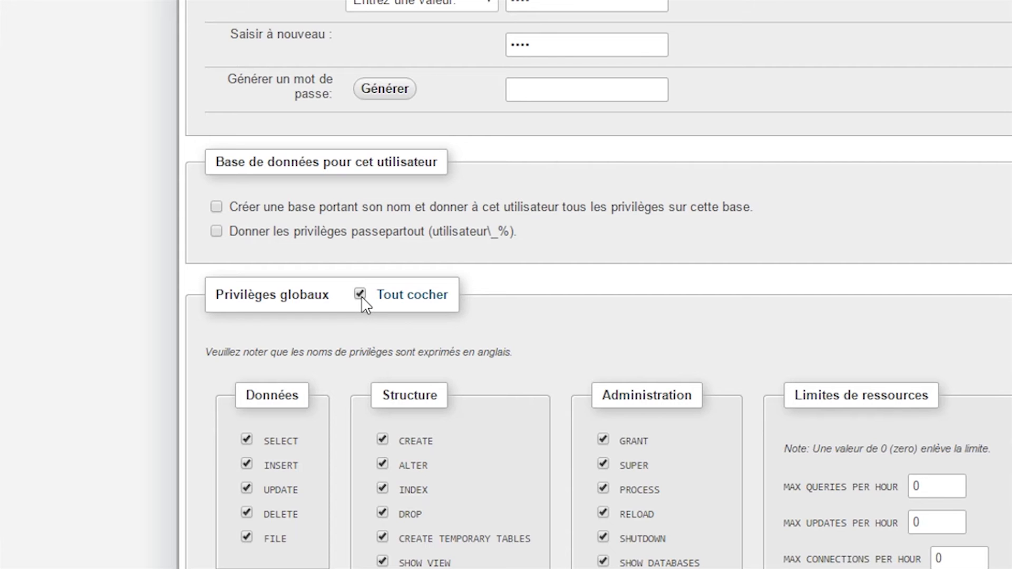
pyautogui.scroll(-3, 362, 296)
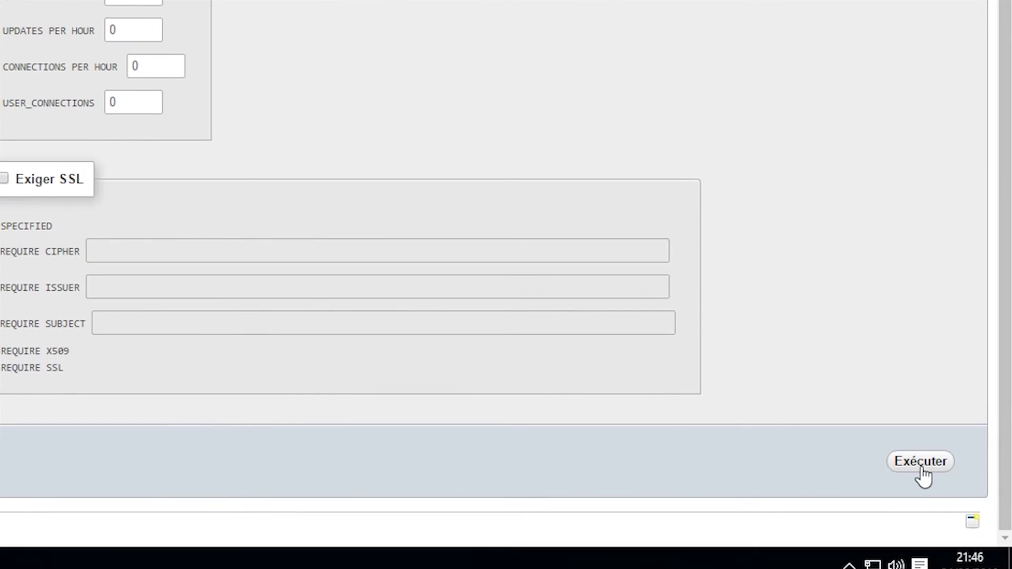
pyautogui.click(914, 467)
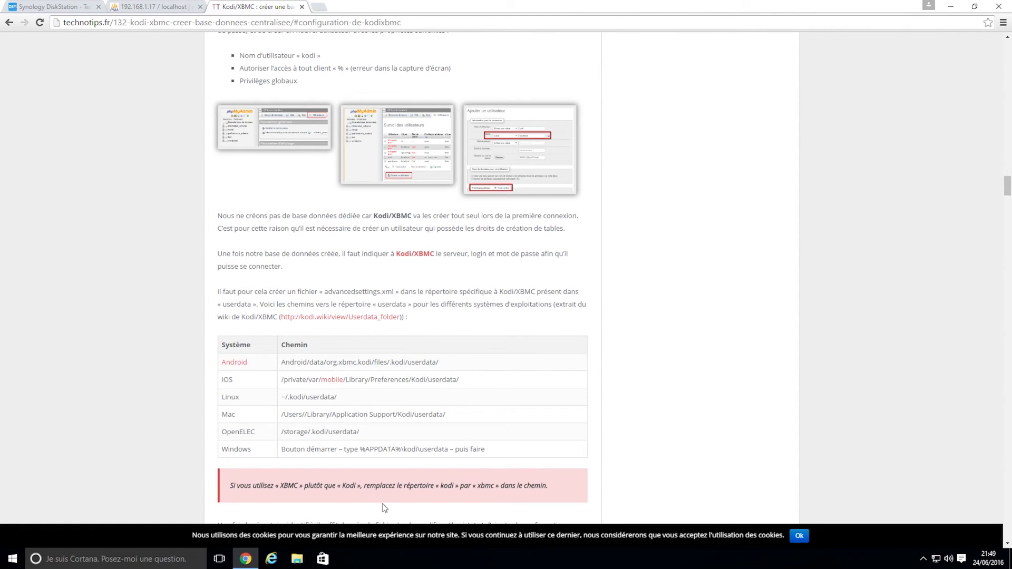
# - Open %APPDATA%\kodi\userdata from Run, then return to the guide's config code
pyautogui.press('super+r')
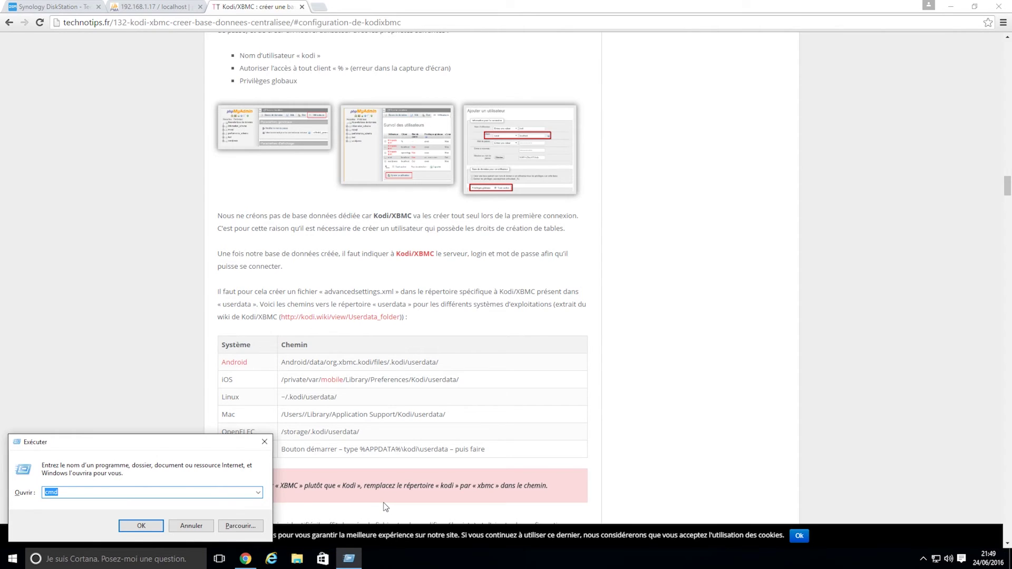
pyautogui.write('%APPDATA%\\kodi\\userdata')
pyautogui.press('Return')
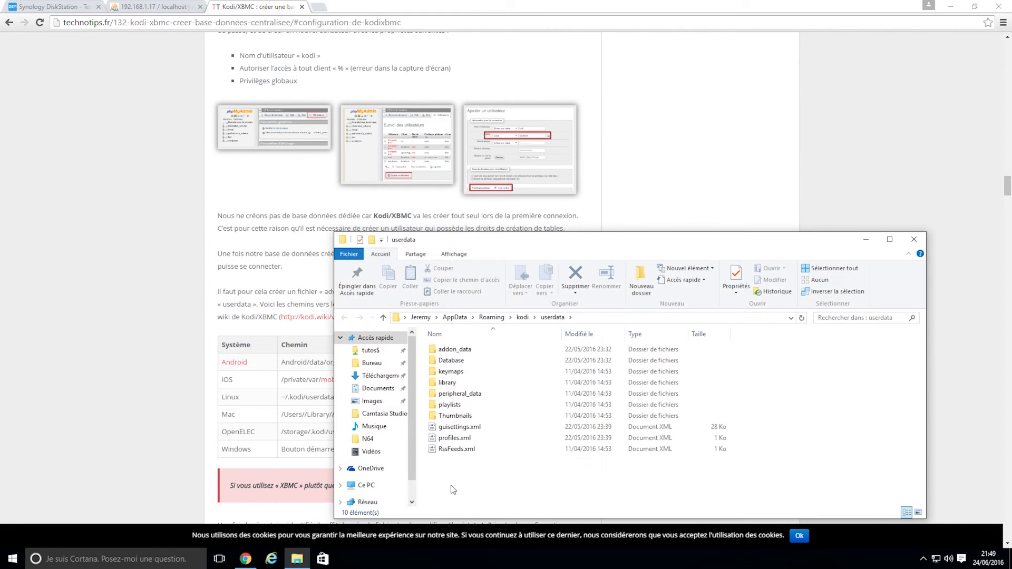
pyautogui.click(236, 411)
pyautogui.scroll(-6, 236, 412)
# - Copy the guide's advancedsettings.xml code block and return to the userdata folder
pyautogui.scroll(-2, 237, 416)
pyautogui.moveTo(316, 279); pyautogui.dragTo(245, 143)
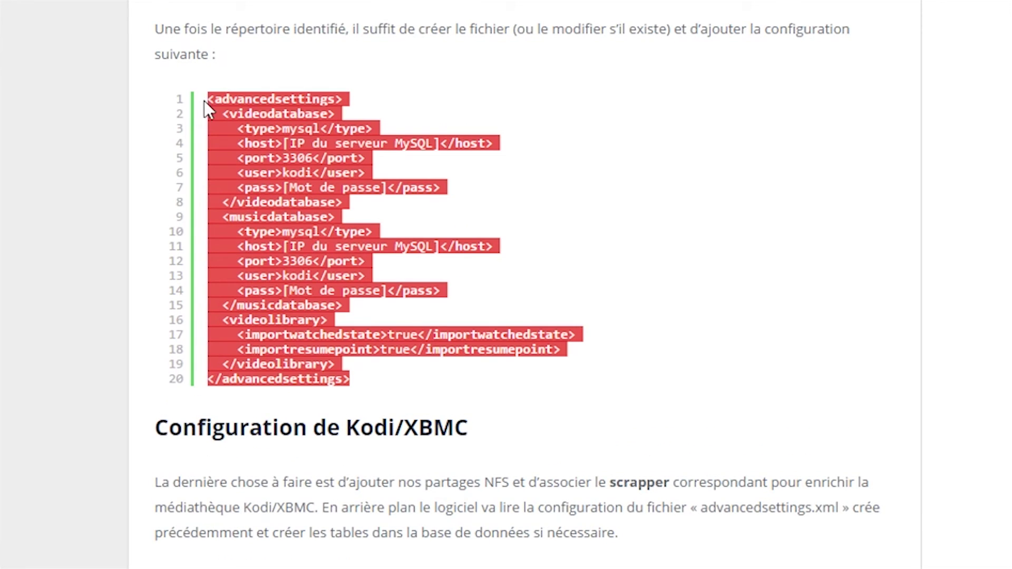
pyautogui.hotkey('alt', 'Tab')
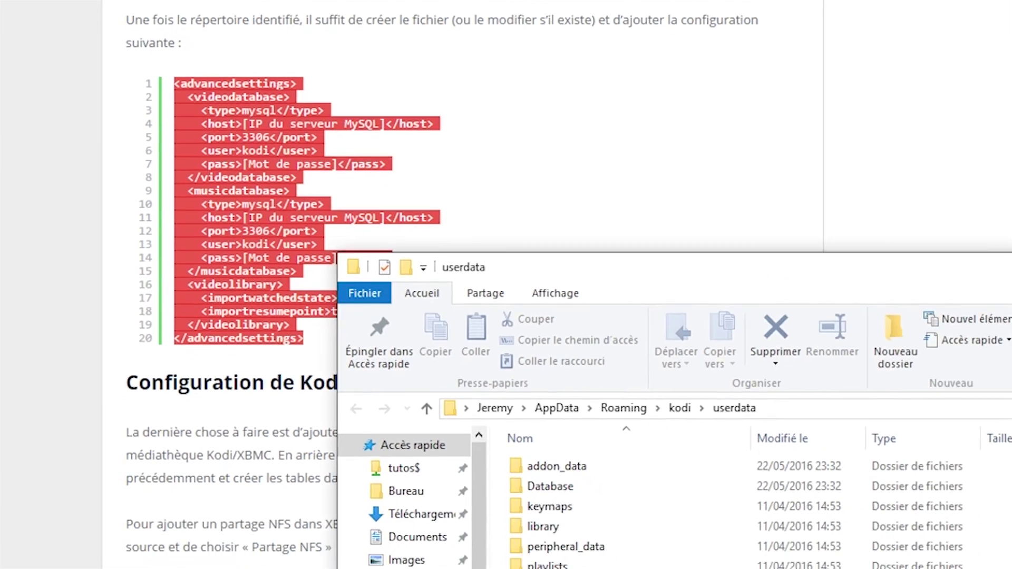
# - Create a new text document renamed to advancedsettings.xml, confirming the extension change
pyautogui.rightClick(610, 426)
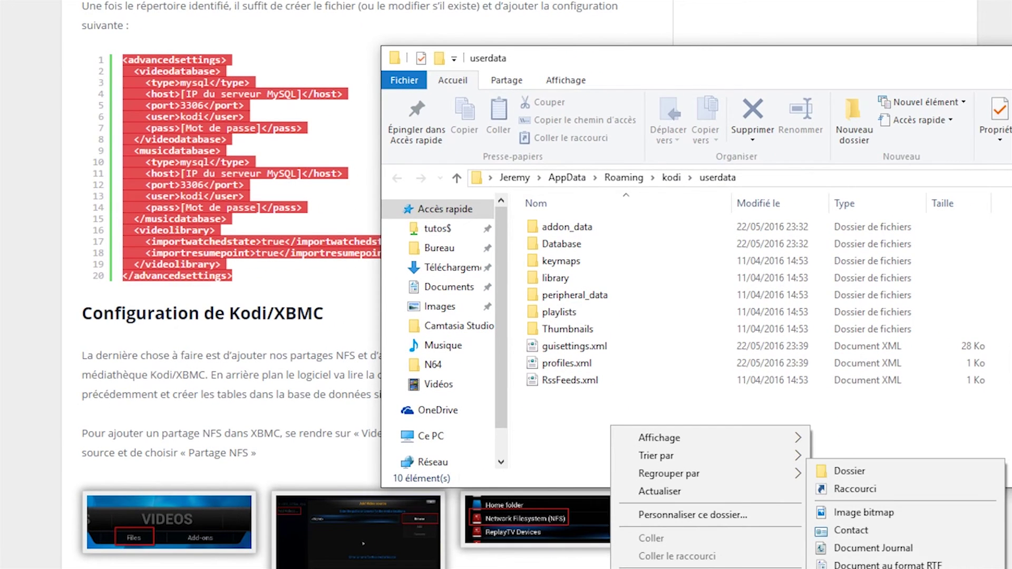
pyautogui.click(876, 568)
pyautogui.write('advanced')
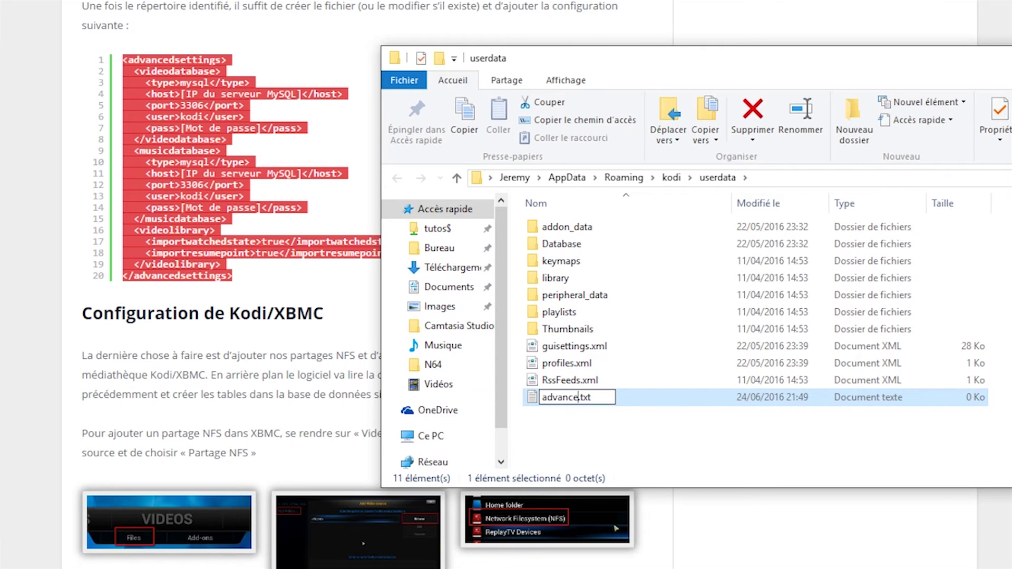
pyautogui.write('settings.xml')
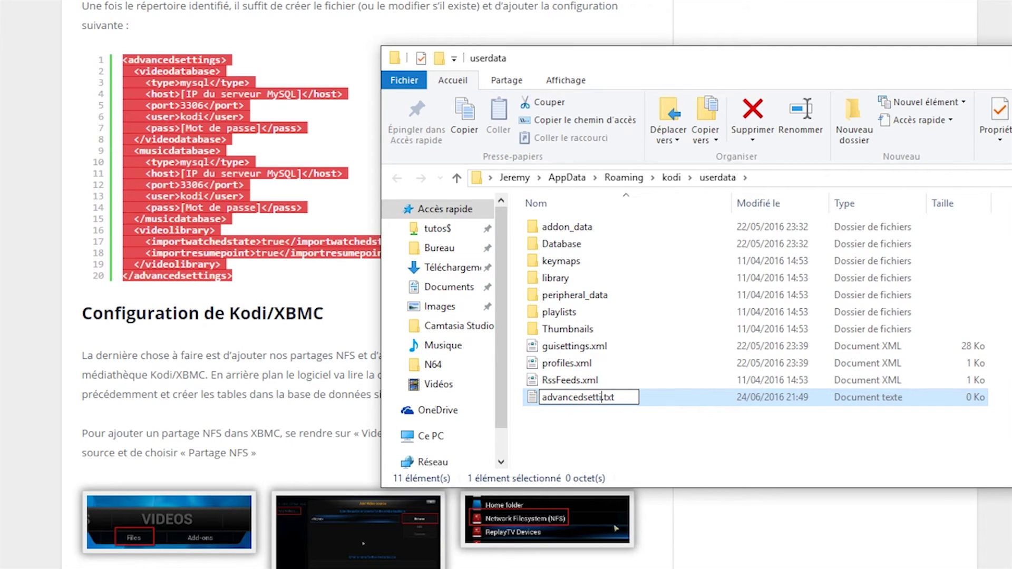
pyautogui.press('Delete')
pyautogui.press('Delete')
pyautogui.press('Delete')
pyautogui.press('Delete')
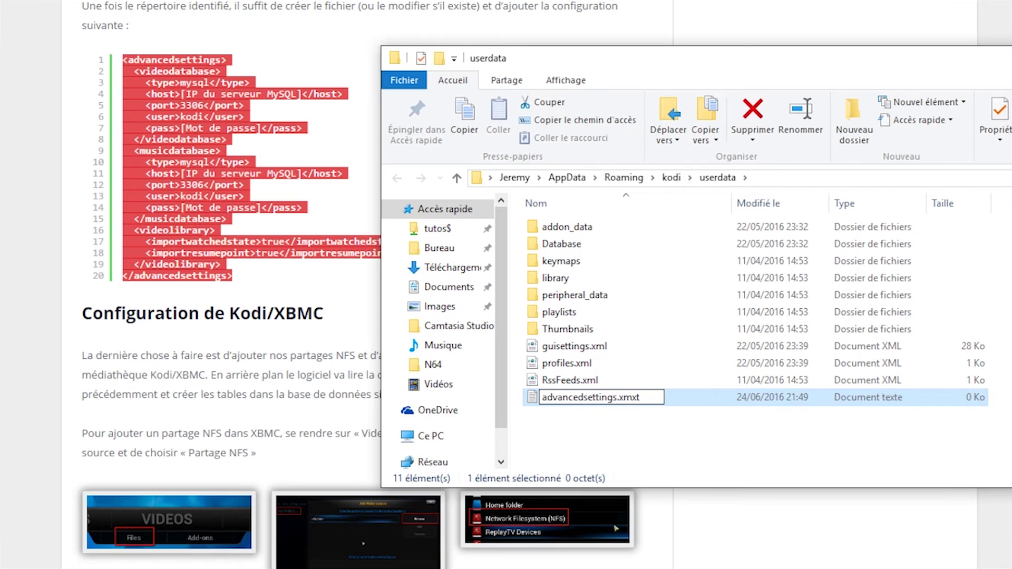
pyautogui.press('Return')
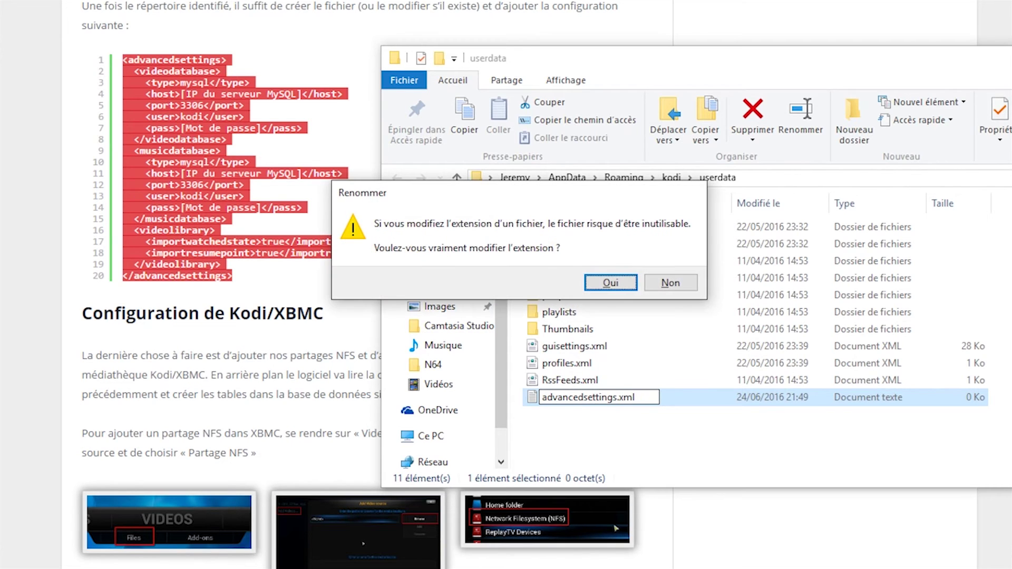
pyautogui.press('Return')
# - Open advancedsettings.xml with Notepad (Bloc-notes)
pyautogui.rightClick(606, 347)
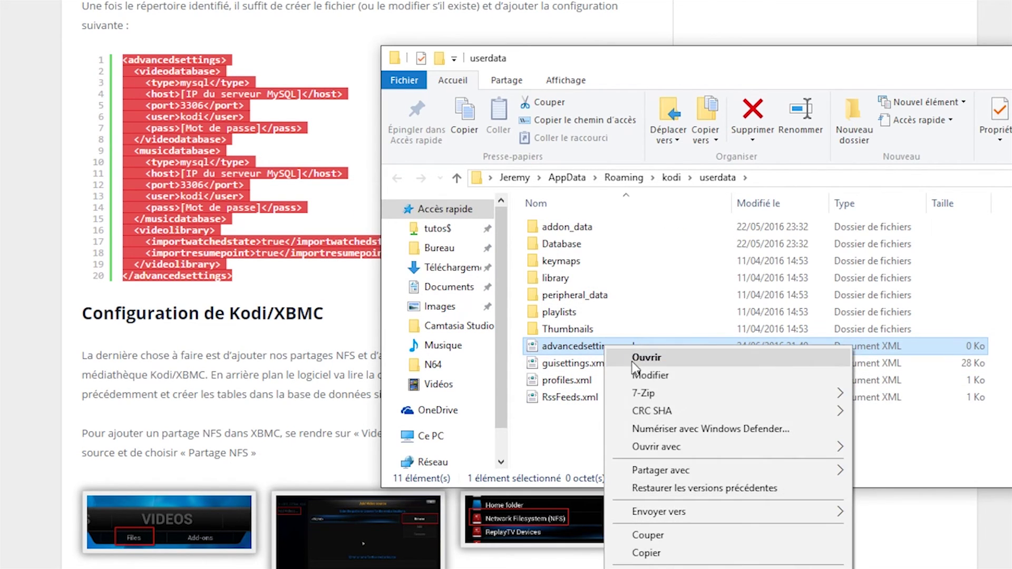
pyautogui.moveTo(647, 448)
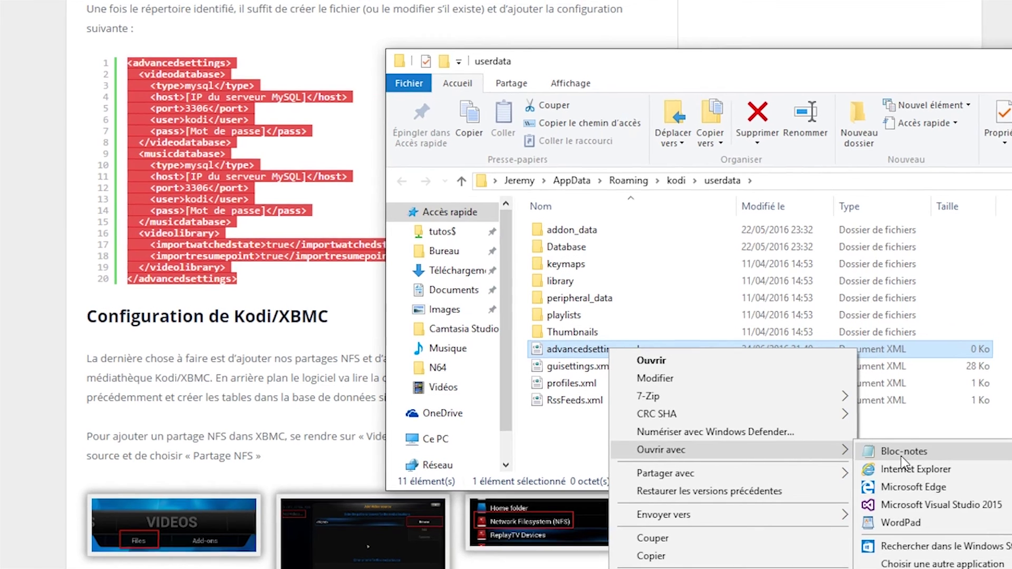
pyautogui.click(904, 462)
# - Set the video database host to 192.168.1.17 and fill in its password
pyautogui.moveTo(92, 134); pyautogui.dragTo(227, 134)
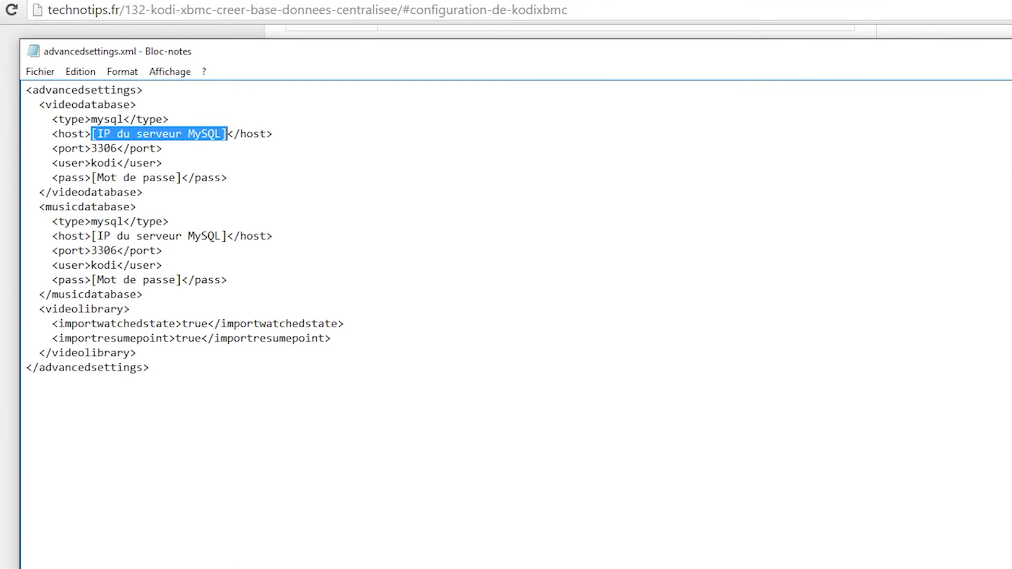
pyautogui.write('192.168.1')
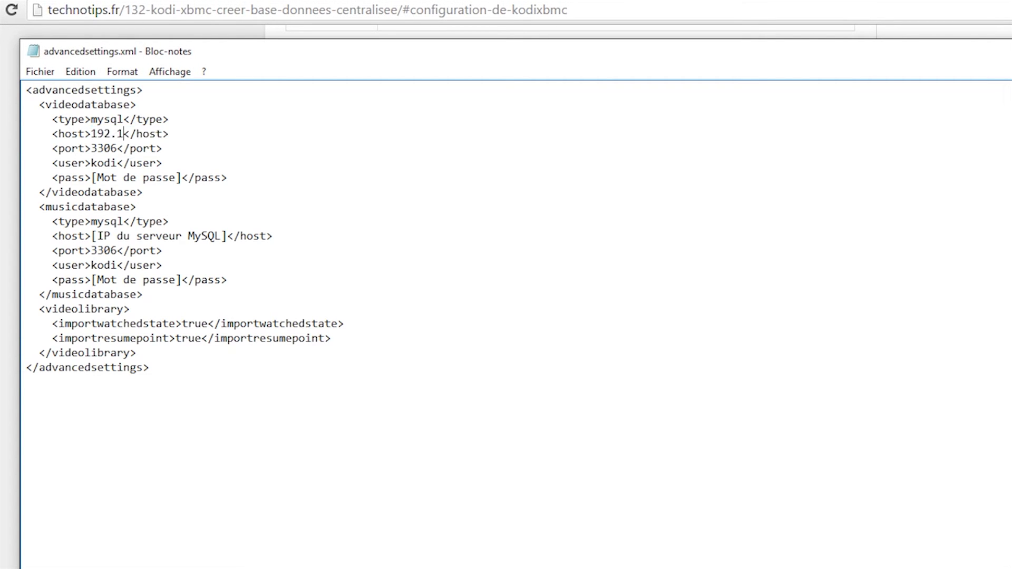
pyautogui.write('.17')
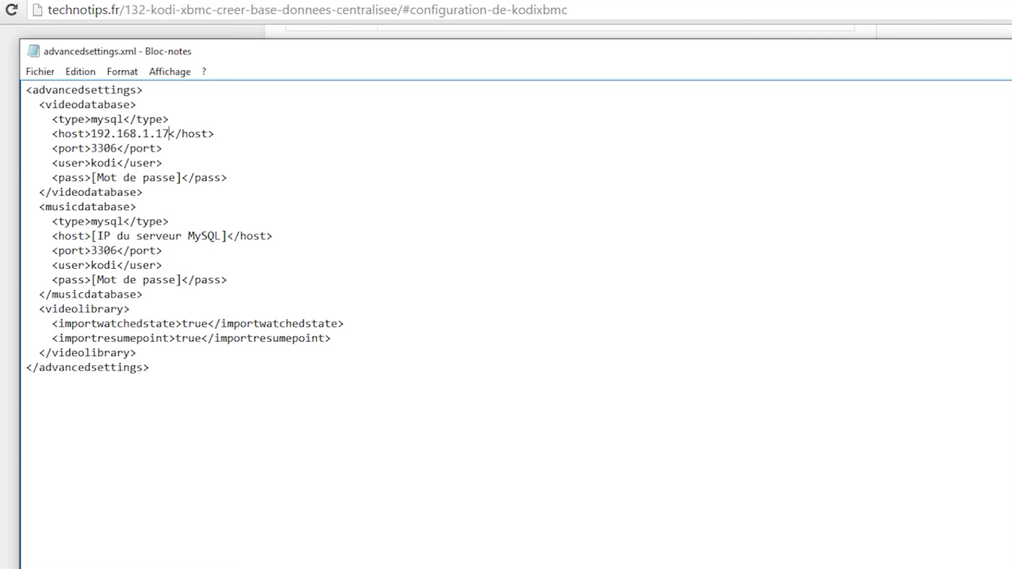
pyautogui.moveTo(92, 178); pyautogui.dragTo(182, 177)
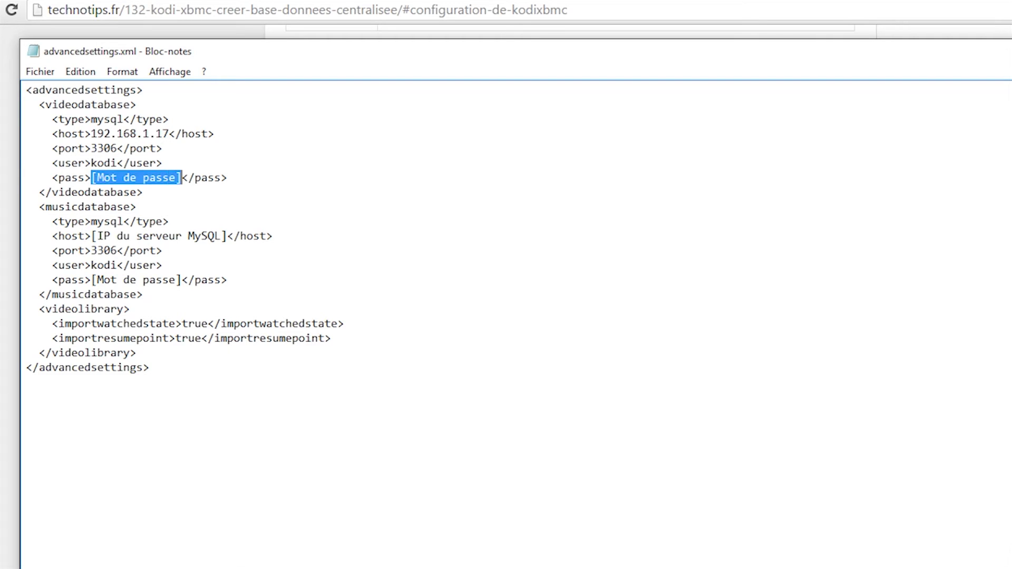
pyautogui.write('kodi')
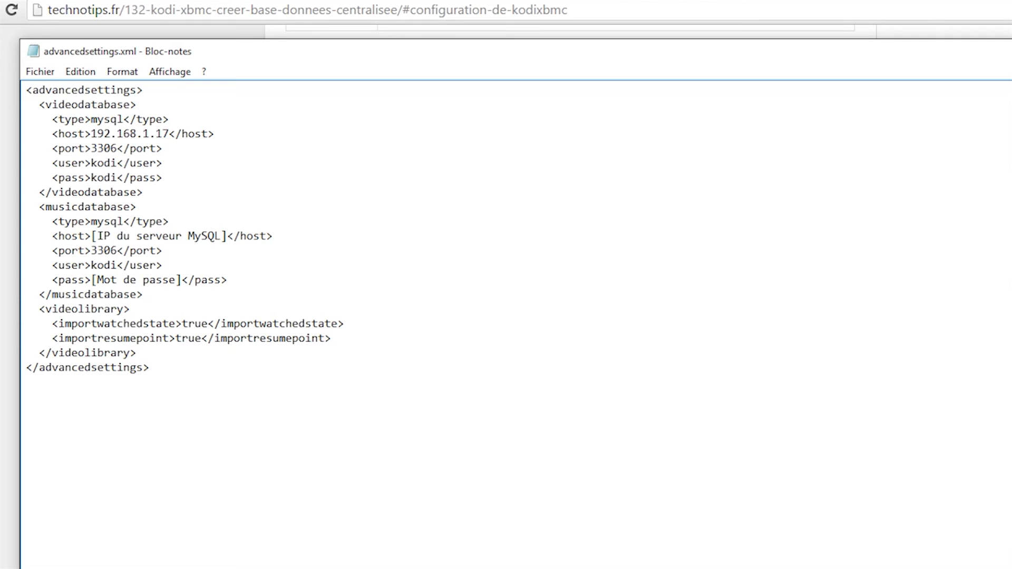
# - Set the music database host to 192.168.1.17 and password, then save and close
pyautogui.moveTo(92, 236); pyautogui.dragTo(227, 236)
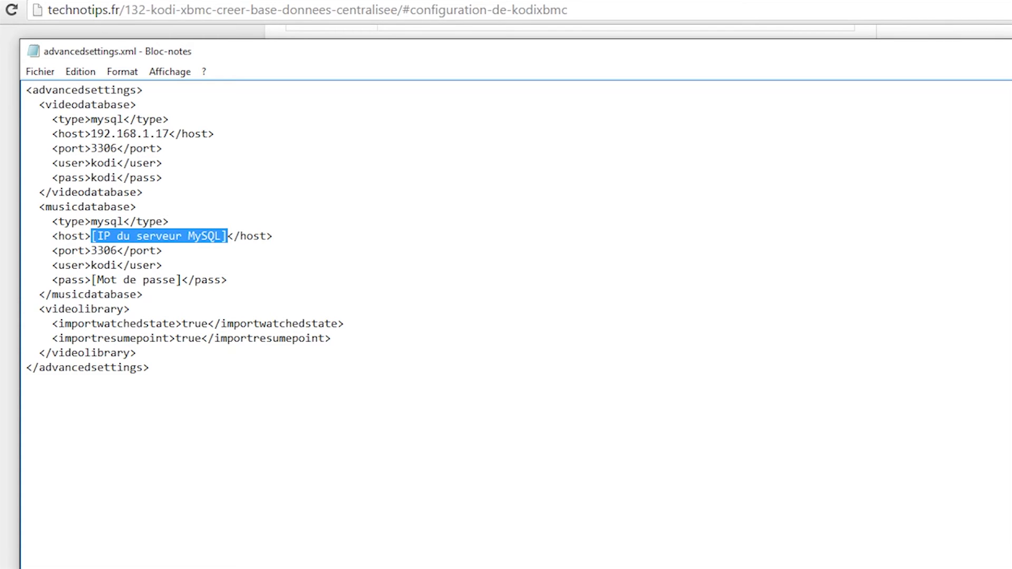
pyautogui.write('192.168.1.17')
pyautogui.moveTo(92, 280); pyautogui.dragTo(182, 280)
pyautogui.write('kodi')
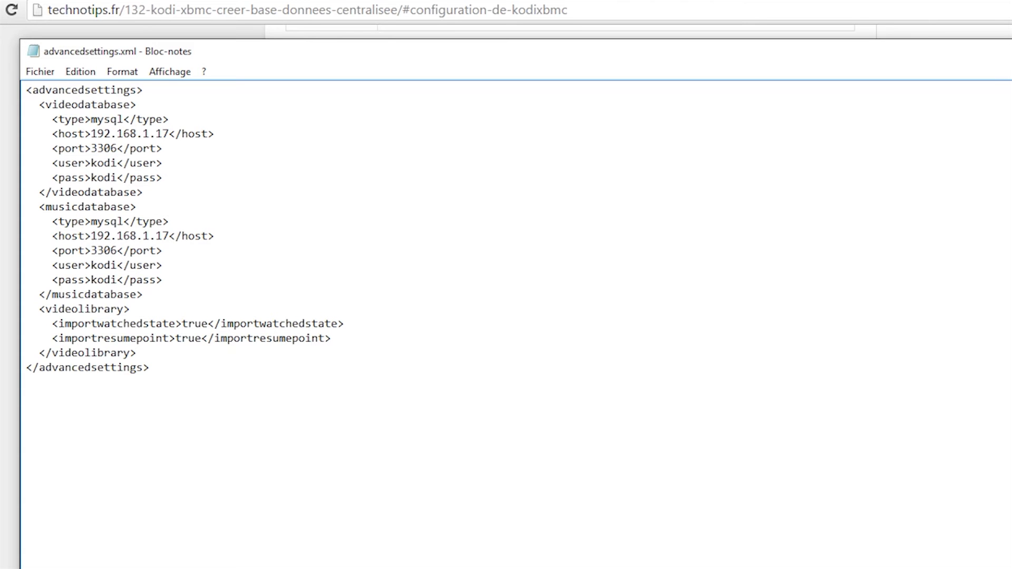
pyautogui.click(913, 48)
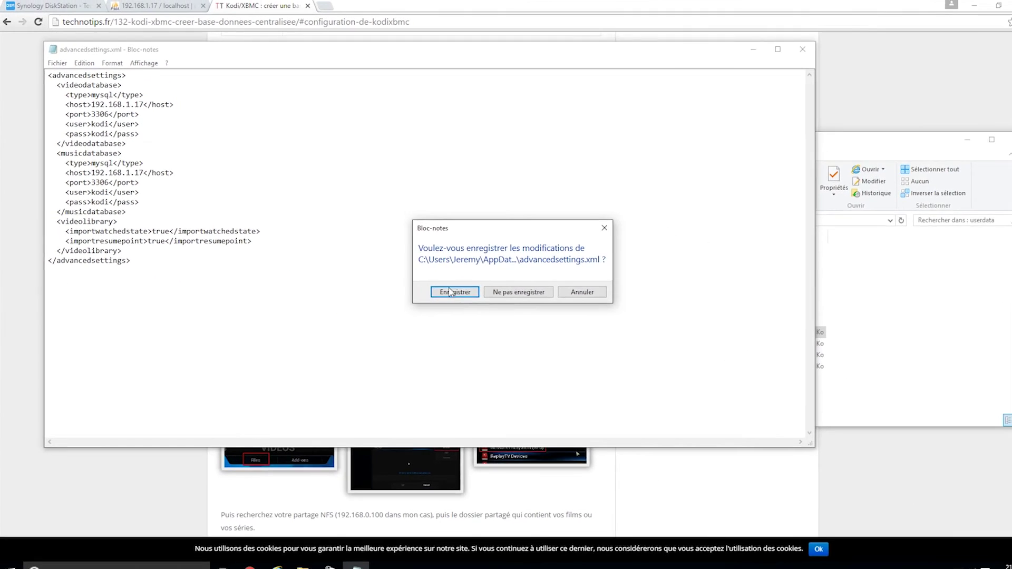
pyautogui.click(453, 292)
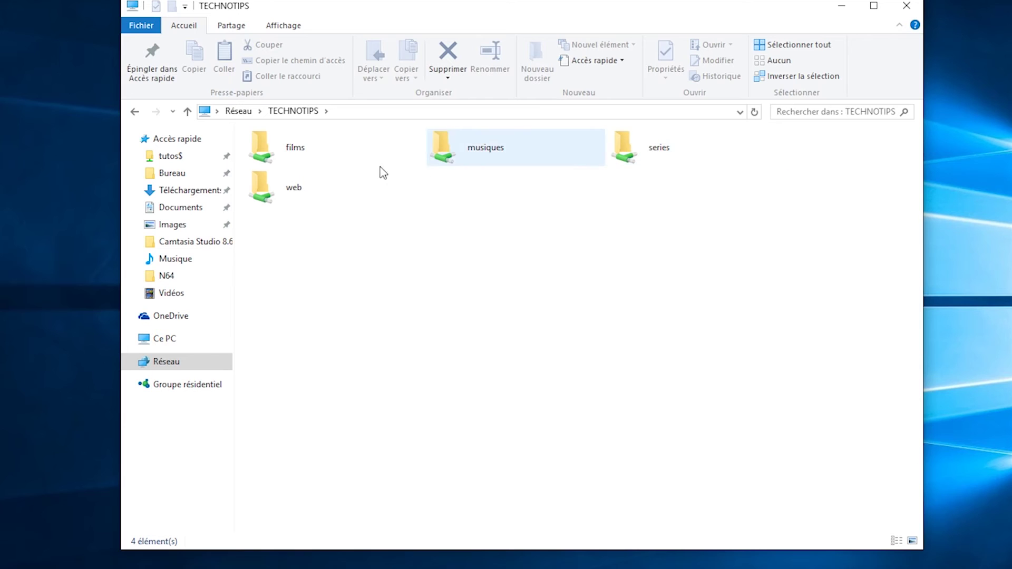
# - Browse the TECHNOTIPS share to series > breaking bad > 1, showing s01e01.mkv
pyautogui.click(308, 152)
pyautogui.click(637, 161)
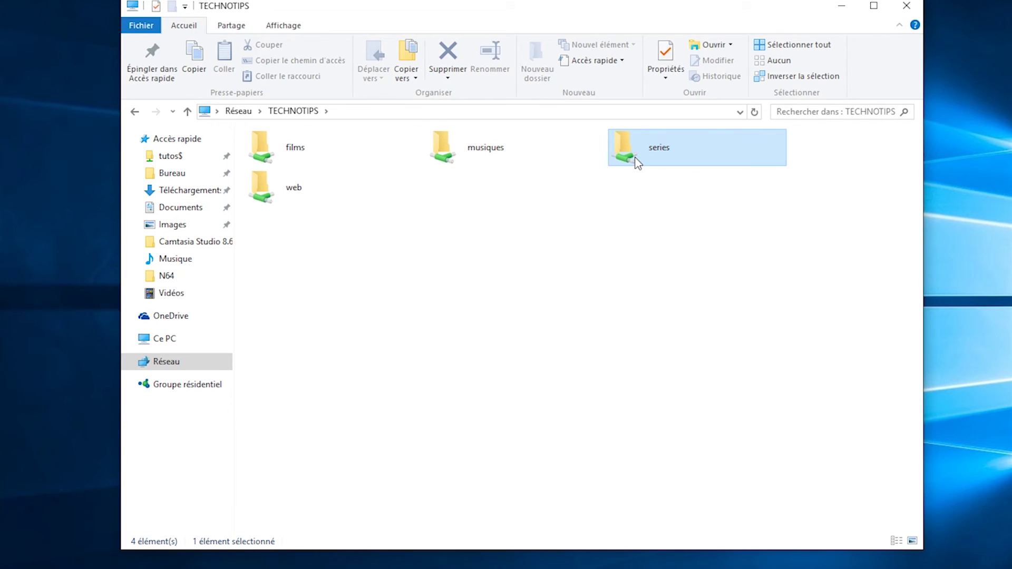
pyautogui.doubleClick(320, 162)
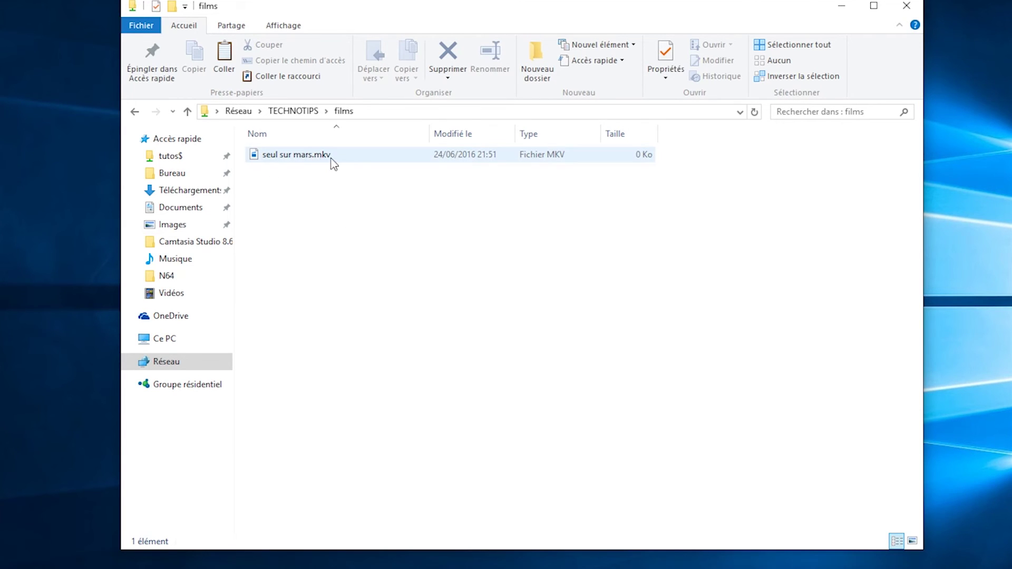
pyautogui.press('BackSpace')
pyautogui.doubleClick(677, 152)
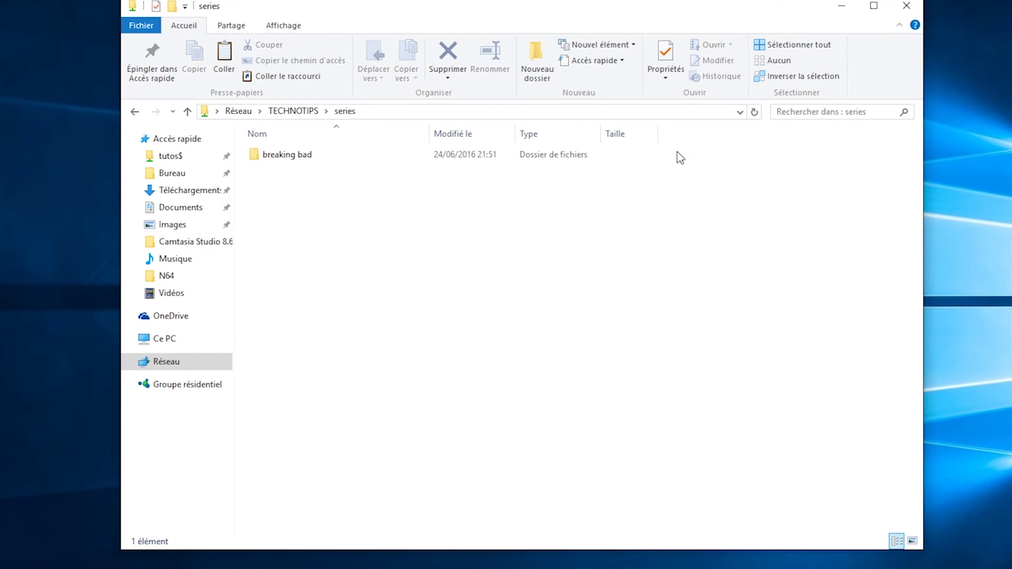
pyautogui.doubleClick(296, 160)
pyautogui.doubleClick(297, 159)
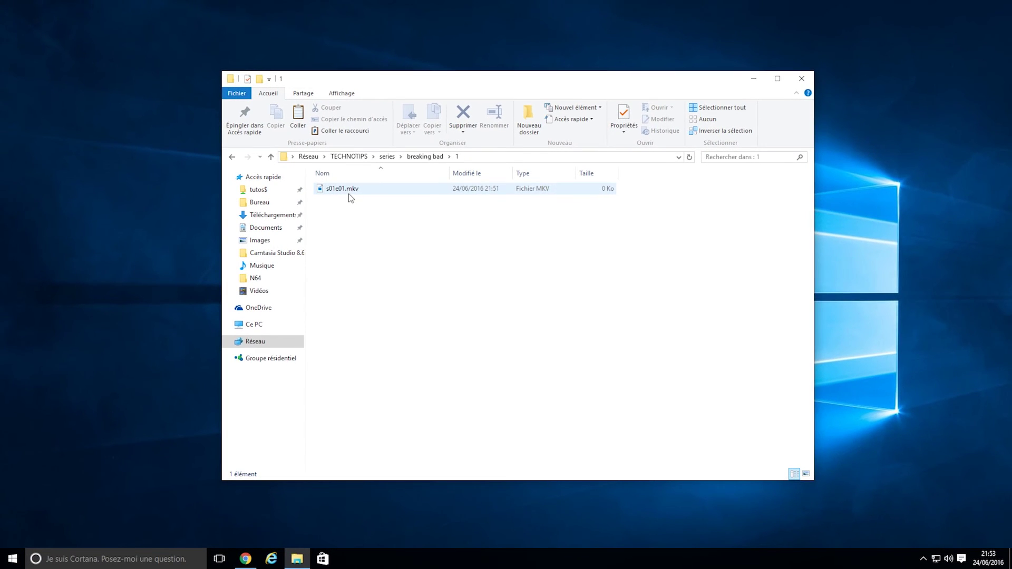
# - Launch Kodi from the Windows search
pyautogui.press('super')
pyautogui.write('kodi')
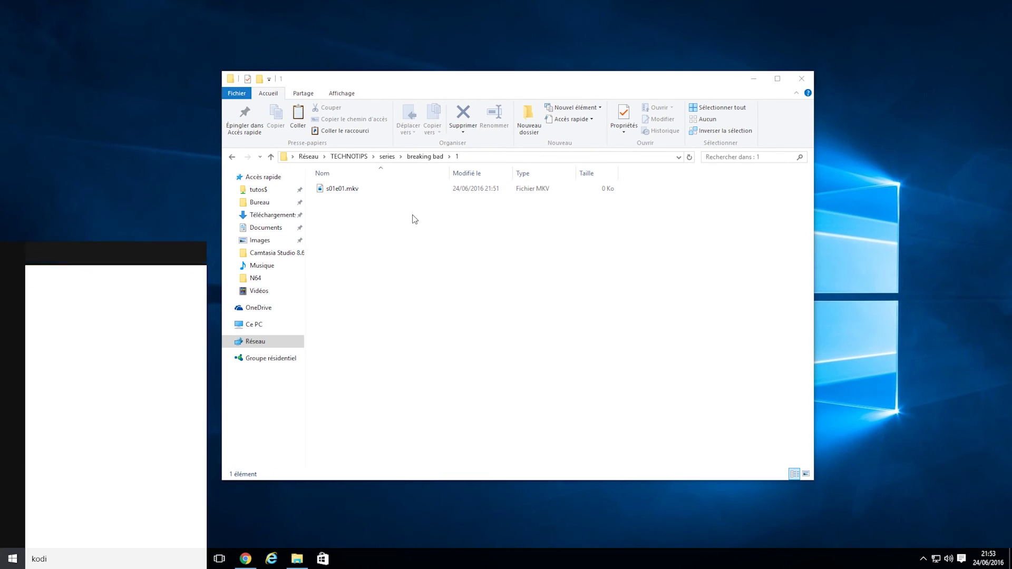
pyautogui.press('Return')
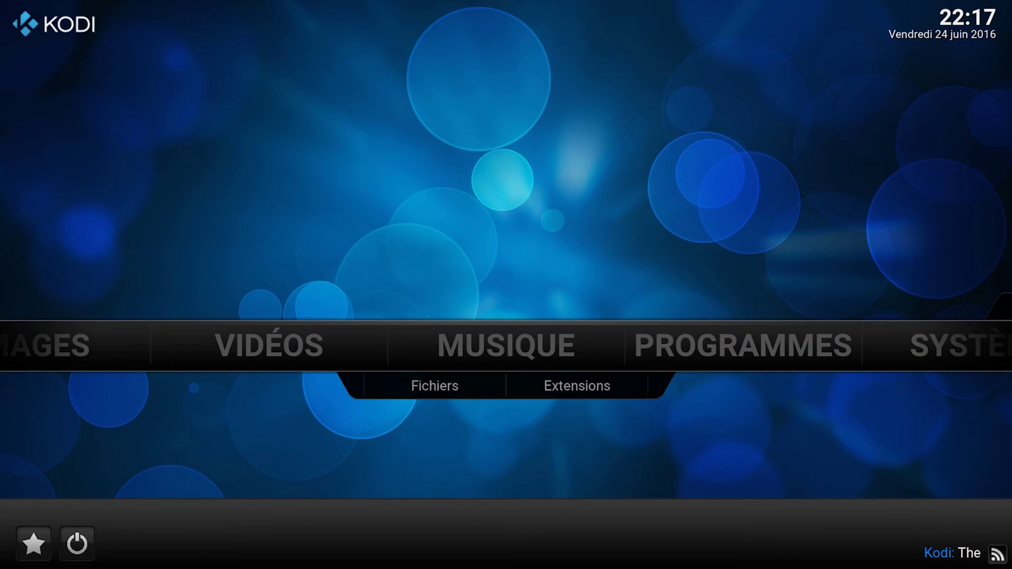
# - Go to VIDÉOS > Fichiers and start adding a new video source
pyautogui.click(287, 354)
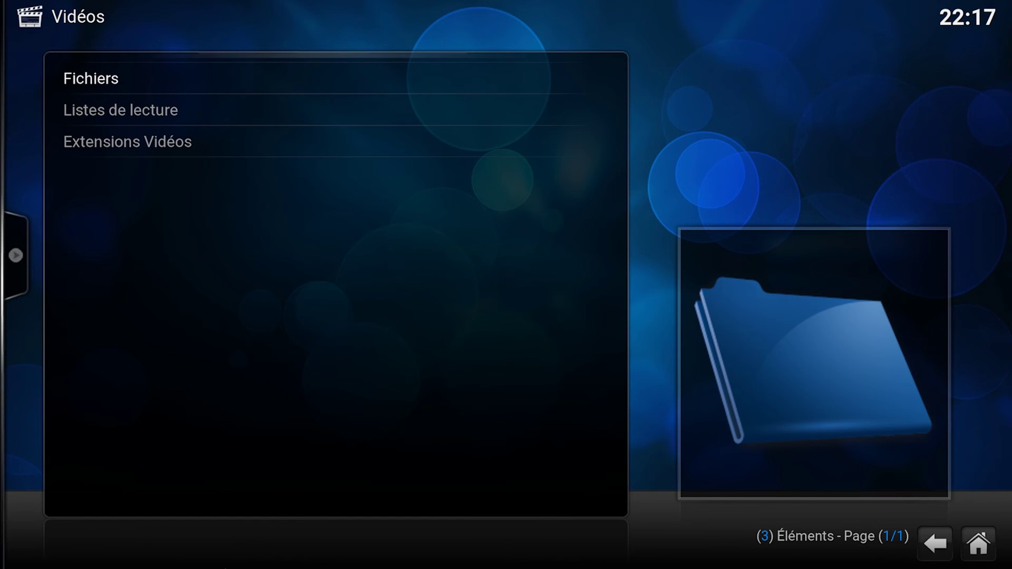
pyautogui.press('Return')
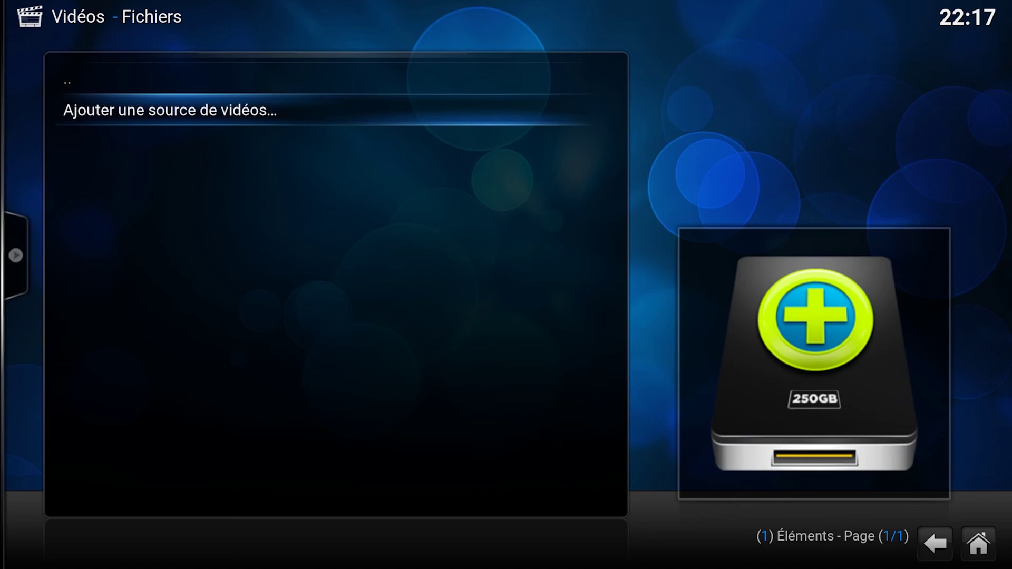
pyautogui.press('Return')
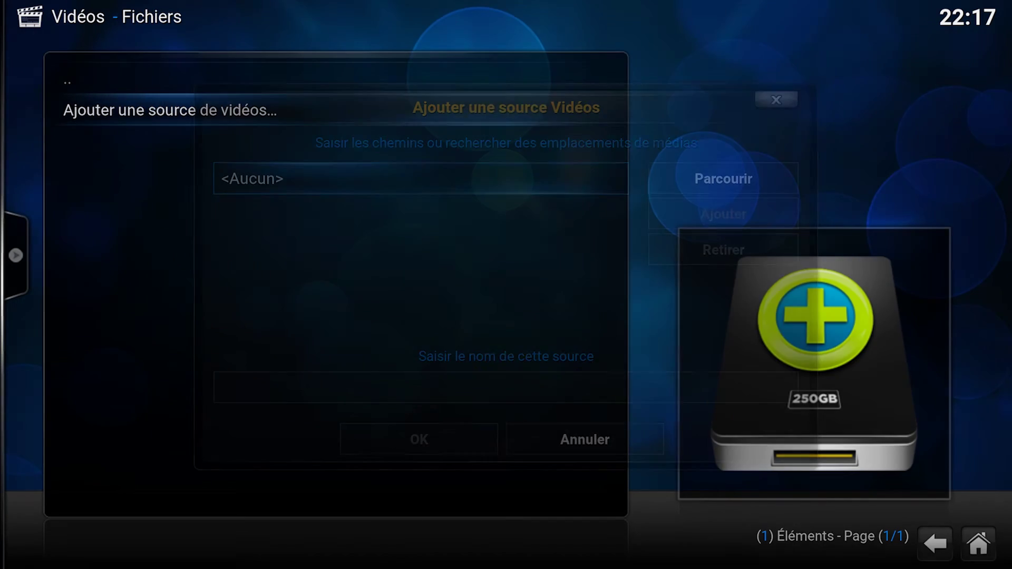
# - Browse over NFS to server 192.168.1.17 and its /volume1/FILMS share
pyautogui.press('Right')
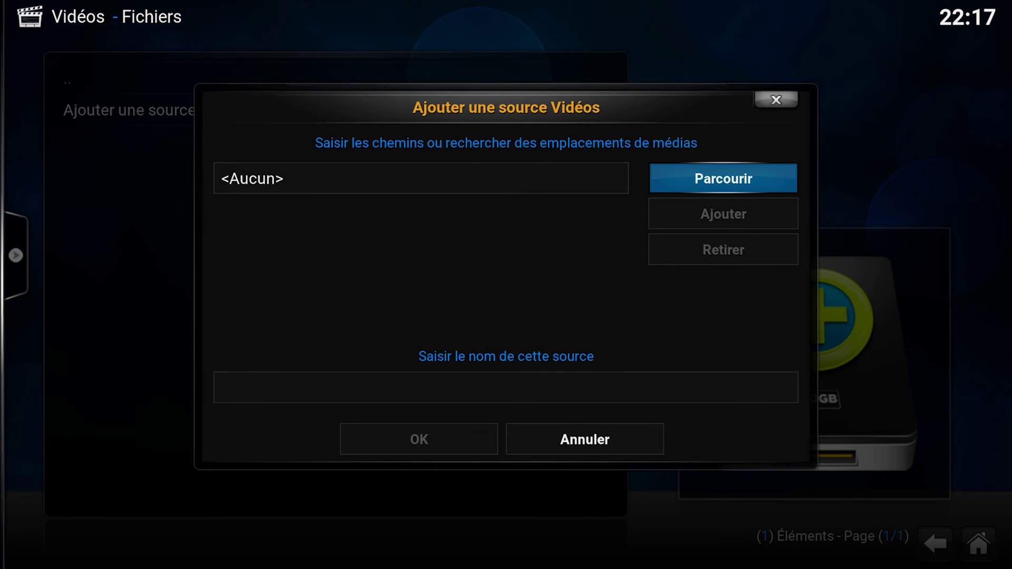
pyautogui.press('Return')
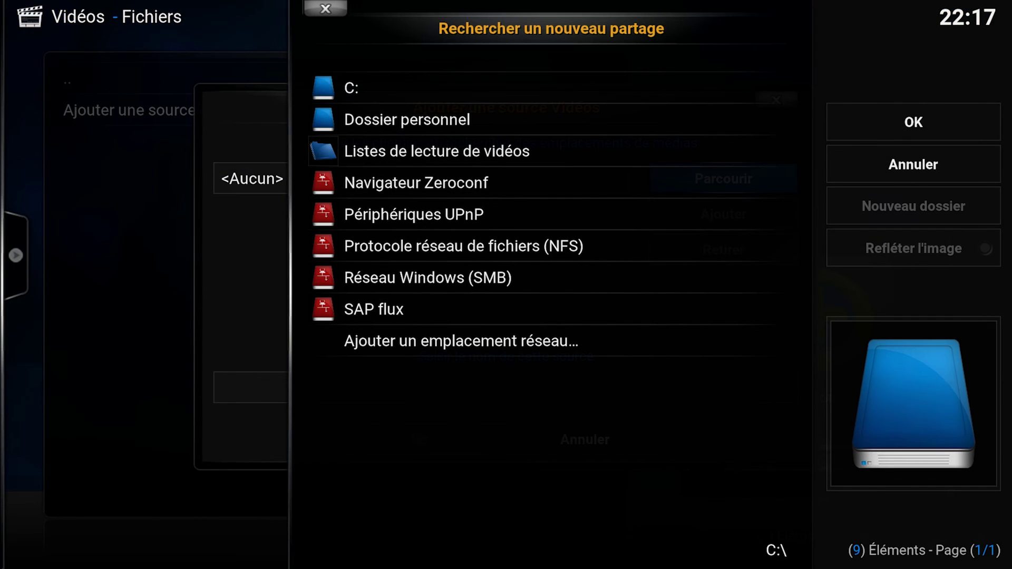
pyautogui.press('Down')
pyautogui.press('Down')
pyautogui.press('Down')
pyautogui.press('Down')
pyautogui.press('Down')
pyautogui.press('Down')
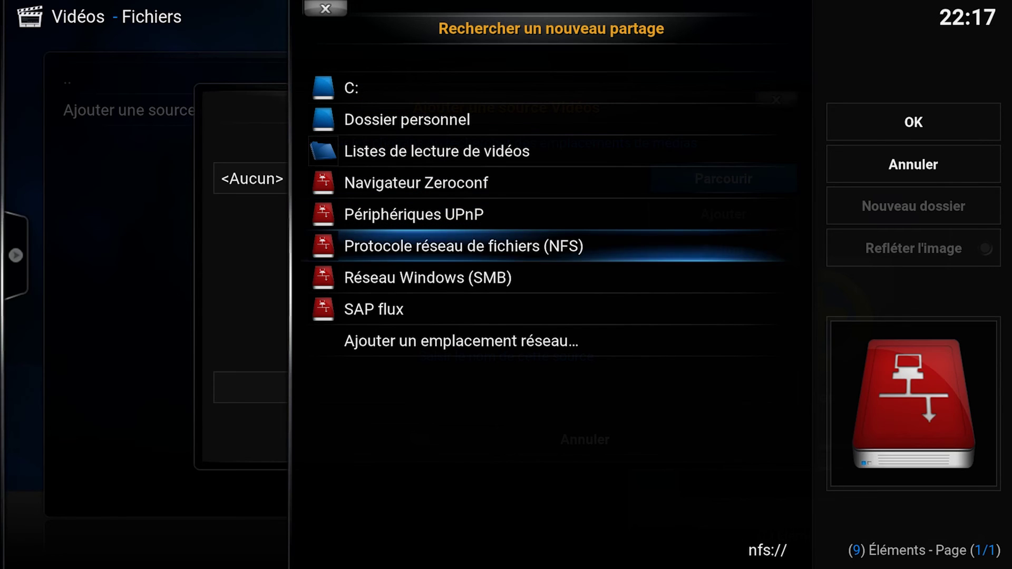
pyautogui.press('Up')
pyautogui.press('Return')
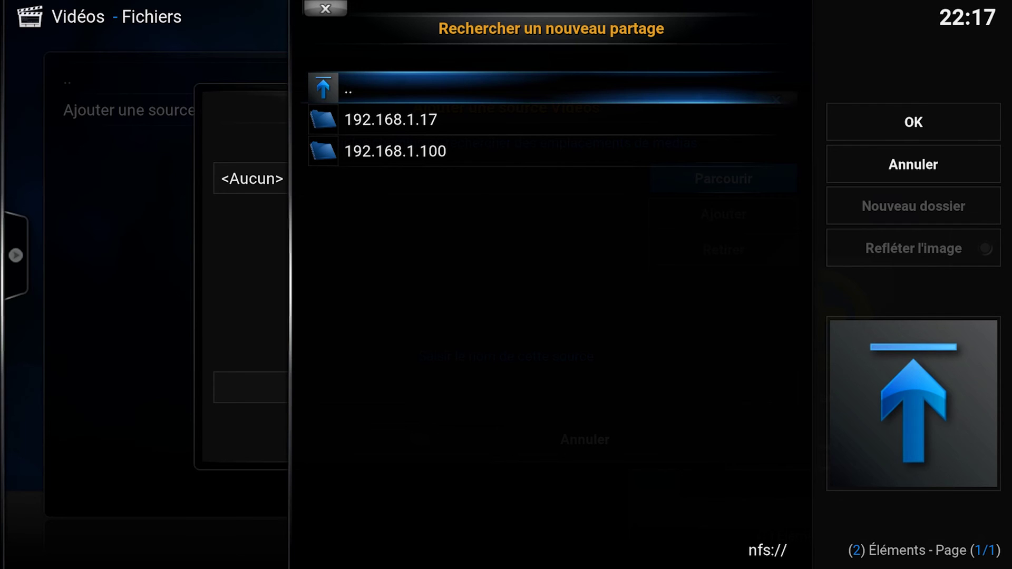
pyautogui.press('Down')
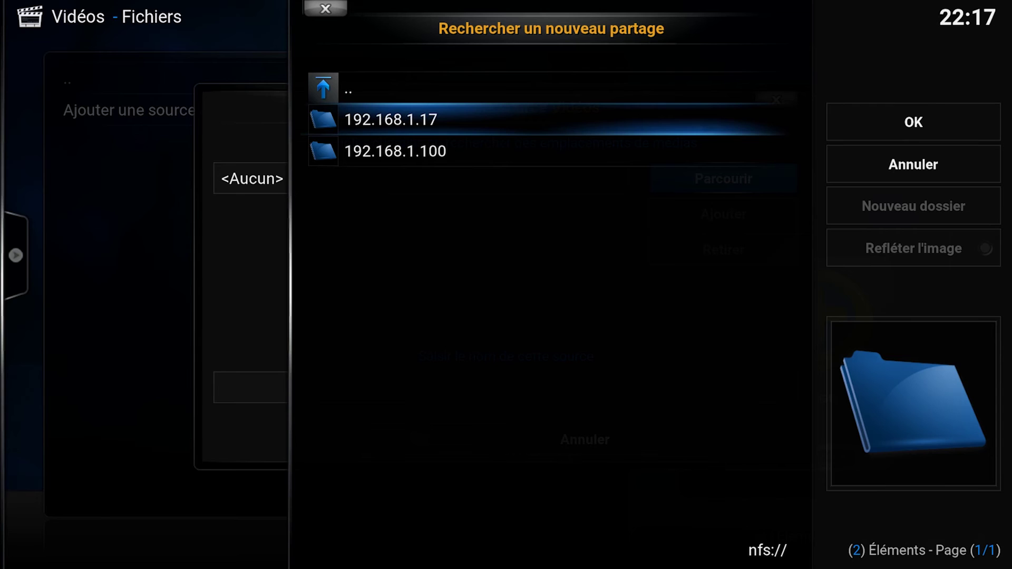
pyautogui.press('Return')
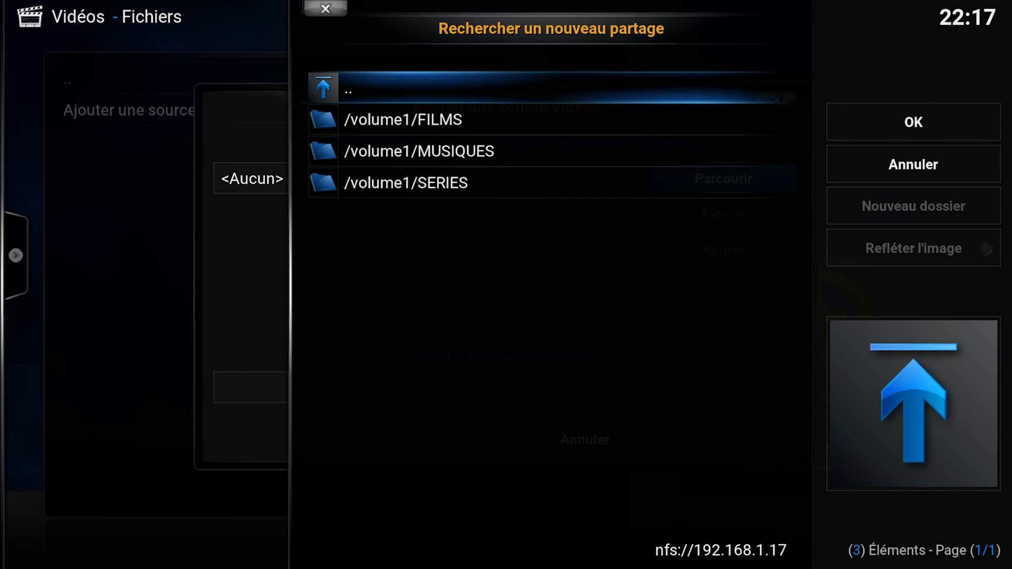
pyautogui.press('Down')
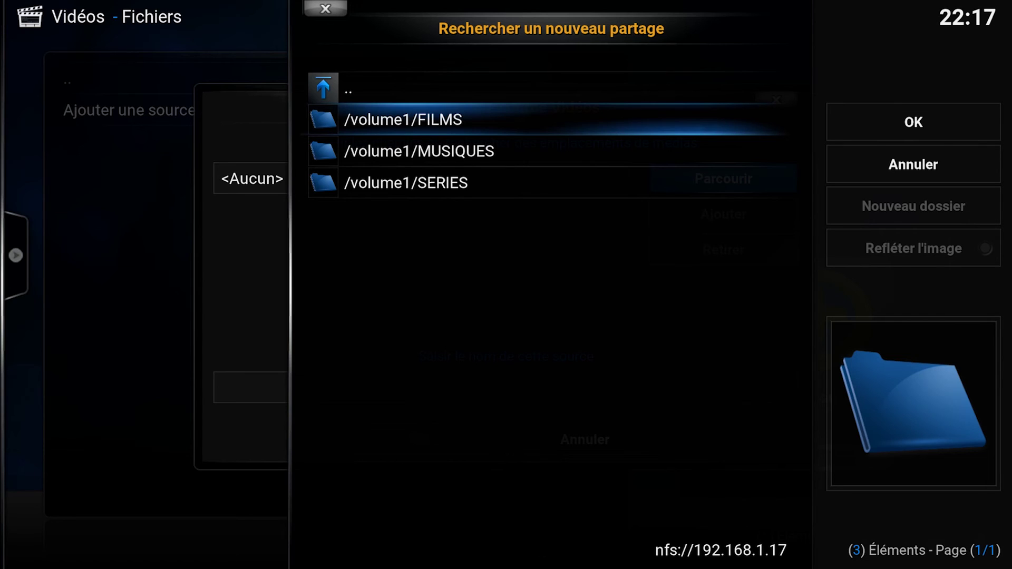
pyautogui.press('Return')
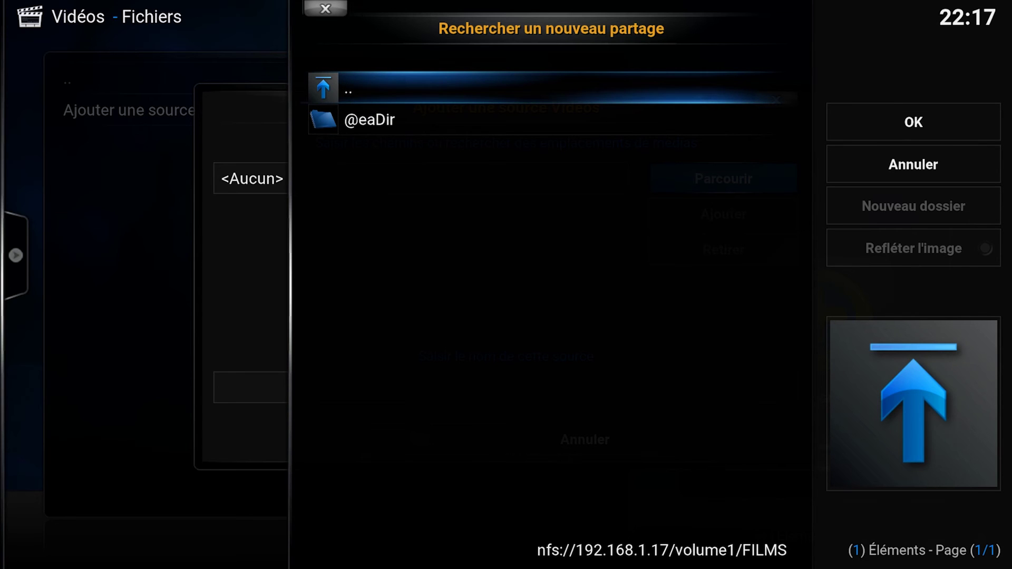
# - Accept nfs://192.168.1.17/volume1/FILMS/ as the path and confirm the source named FILMS
pyautogui.press('Right')
pyautogui.press('Return')
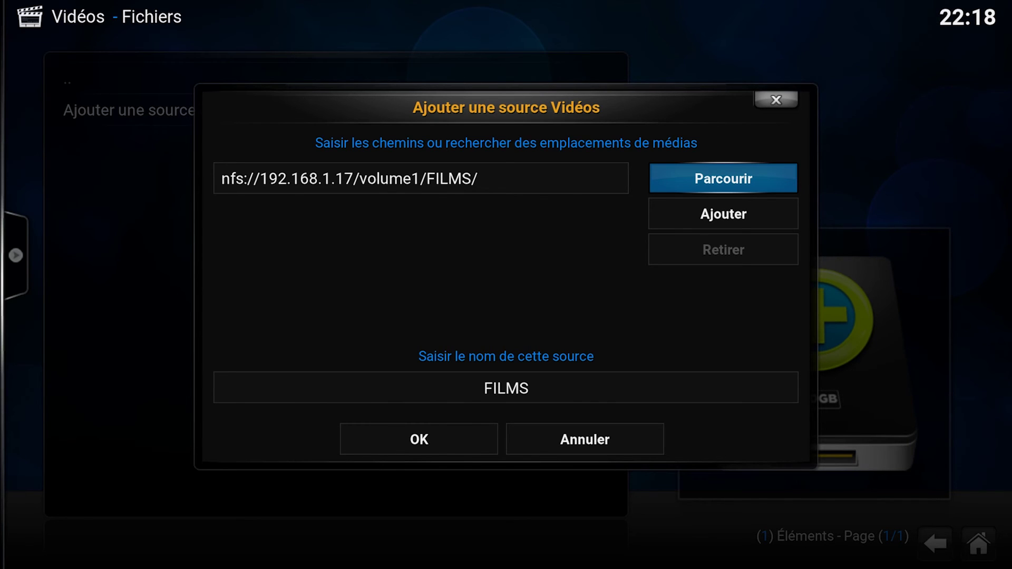
pyautogui.press('Down')
pyautogui.press('Down')
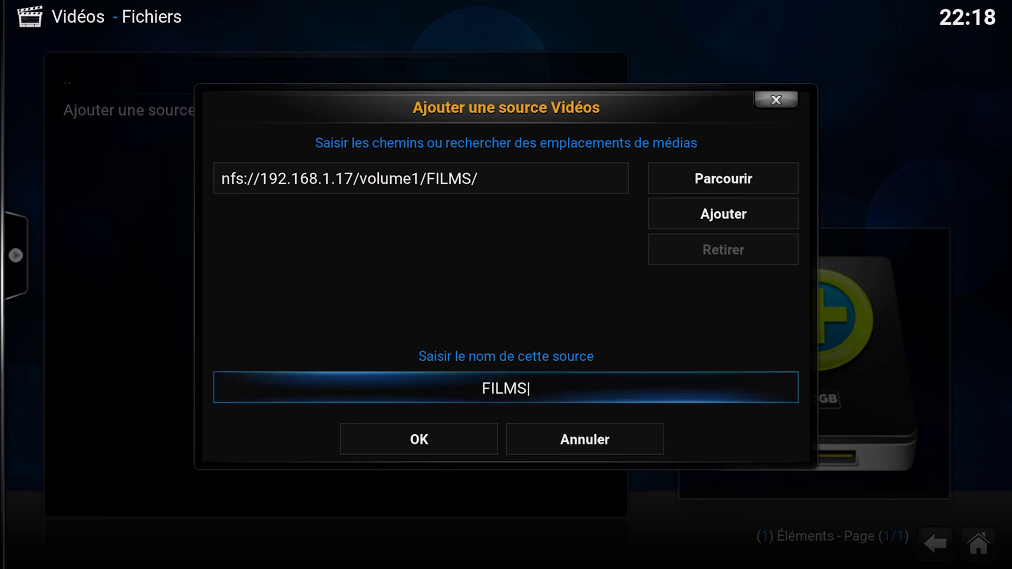
pyautogui.press('Down')
pyautogui.press('Return')
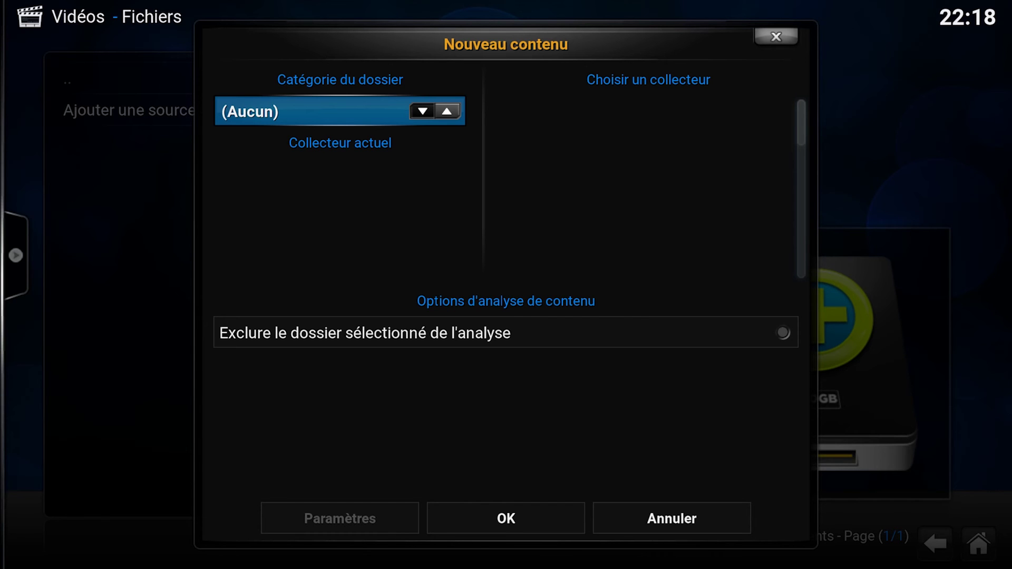
# - Set the FILMS folder category to Films with The Movie Database and open its scraper settings
pyautogui.press('Left')
pyautogui.press('Left')
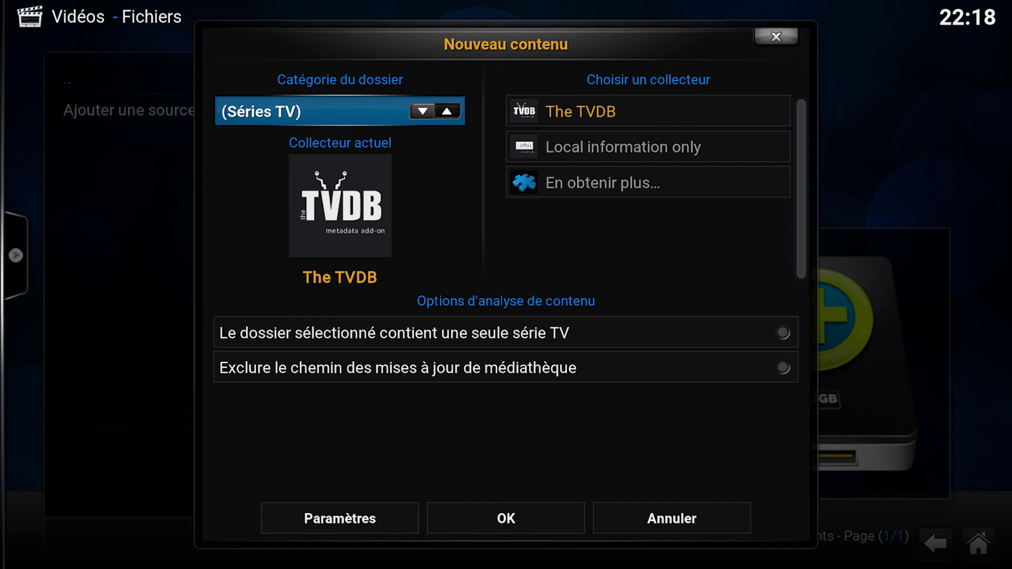
pyautogui.press('Right')
pyautogui.press('Right')
pyautogui.press('Left')
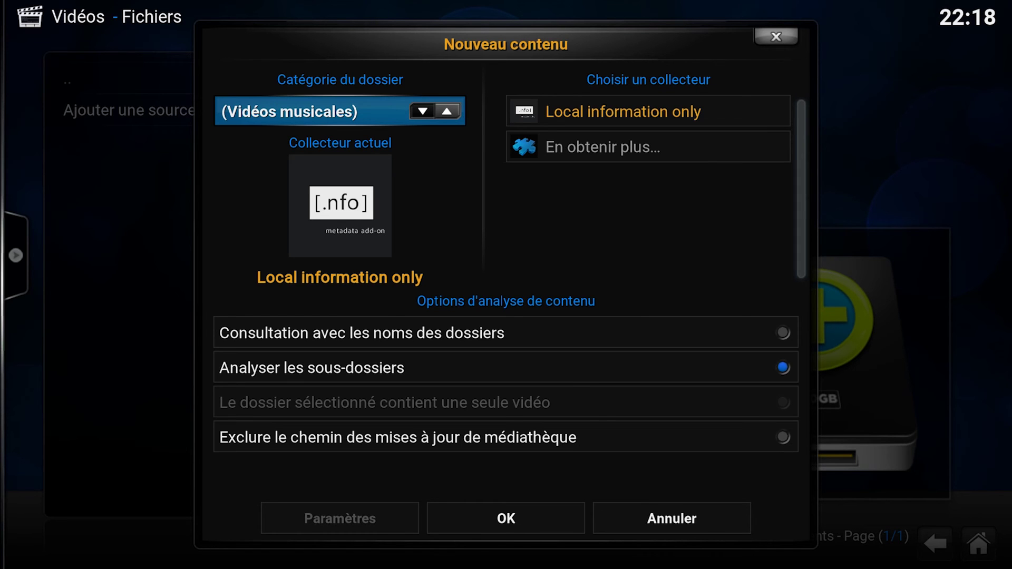
pyautogui.press('Left')
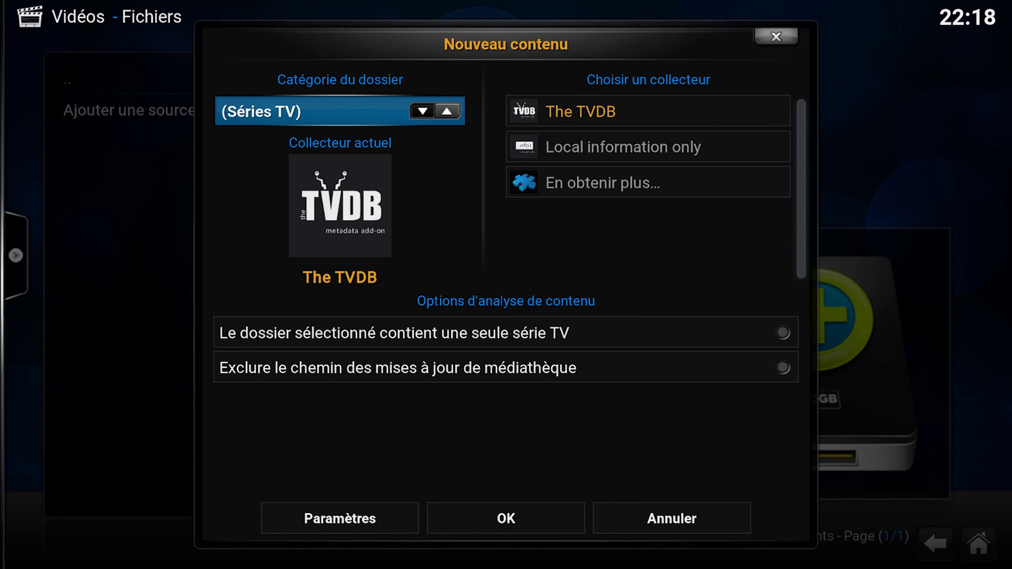
pyautogui.press('Left')
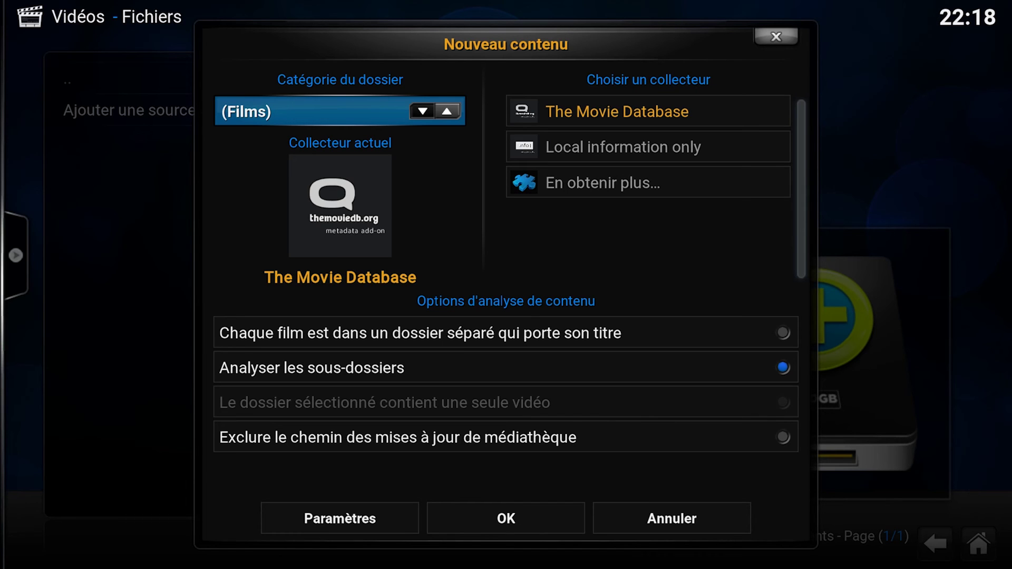
pyautogui.press('Down')
pyautogui.press('Down')
pyautogui.press('Down')
pyautogui.press('Down')
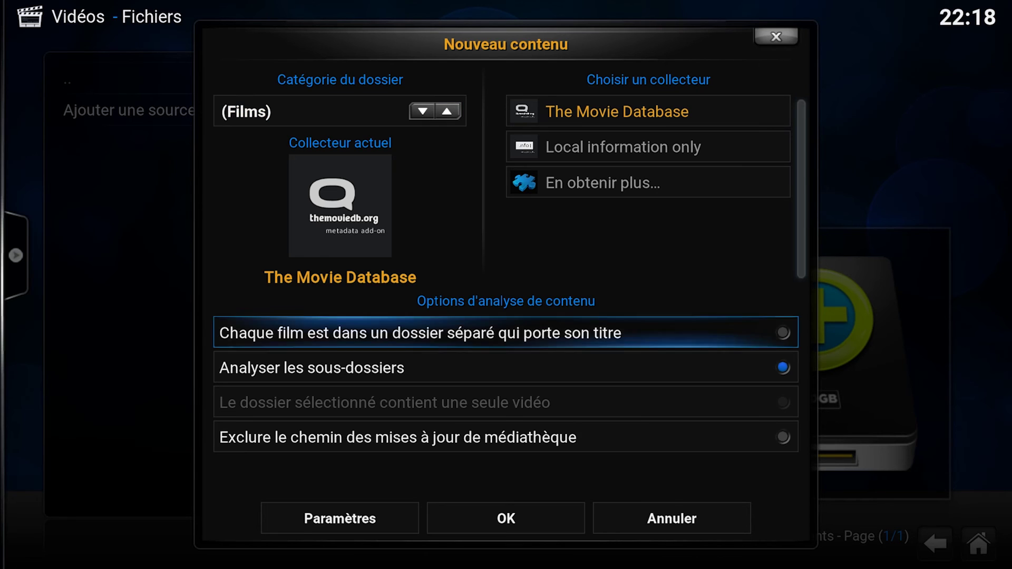
pyautogui.press('Left')
pyautogui.press('Return')
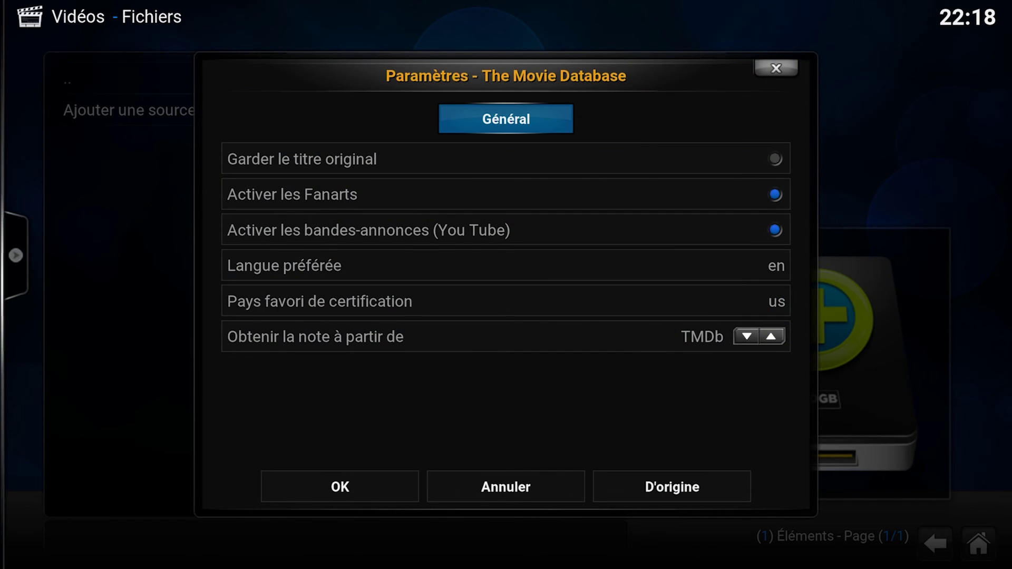
# - Set The Movie Database's preferred language to fr
pyautogui.press('Down')
pyautogui.press('Down')
pyautogui.press('Down')
pyautogui.press('Down')
pyautogui.press('Down')
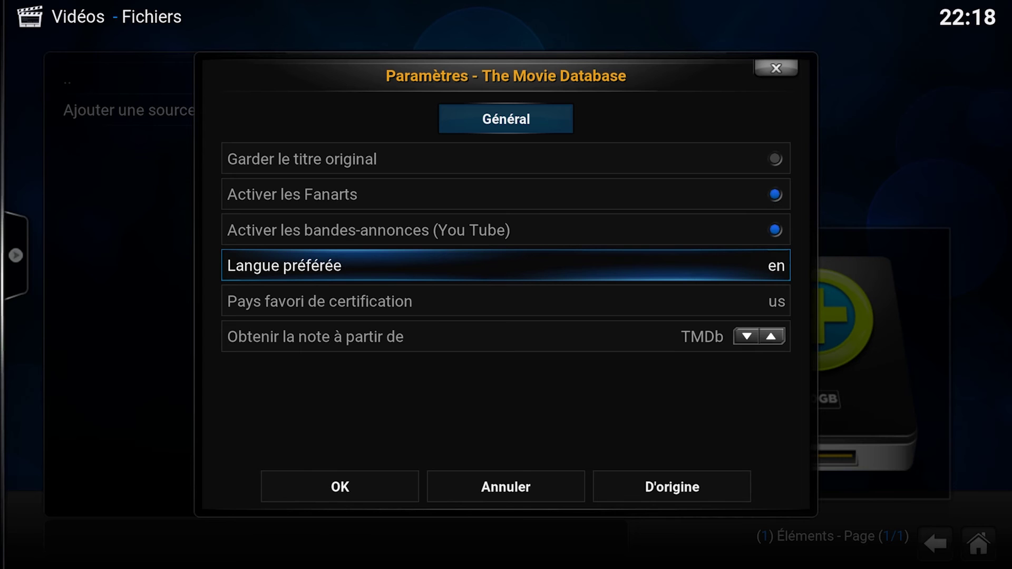
pyautogui.press('Return')
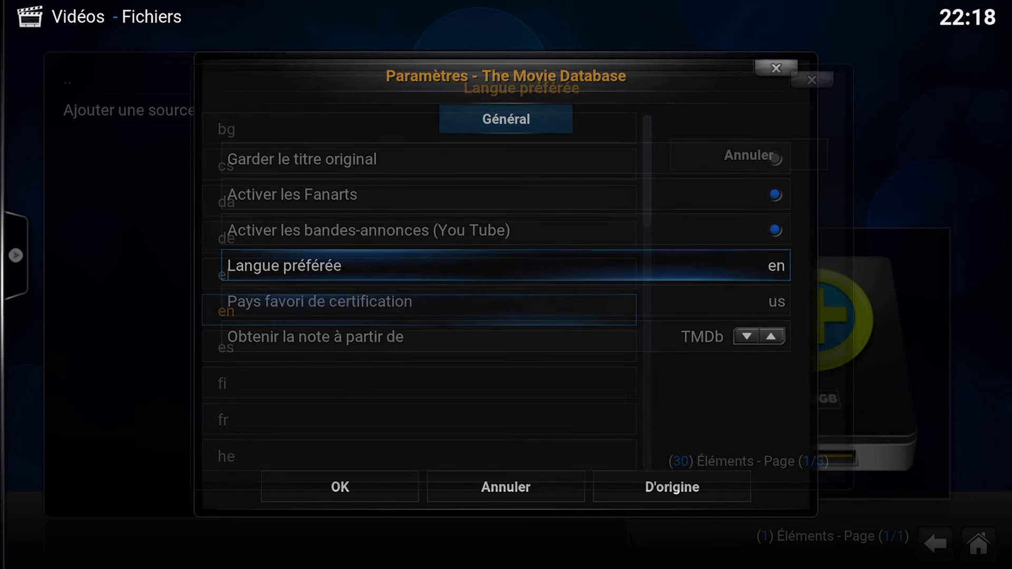
pyautogui.press('Down')
pyautogui.press('Down')
pyautogui.press('Down')
pyautogui.press('Return')
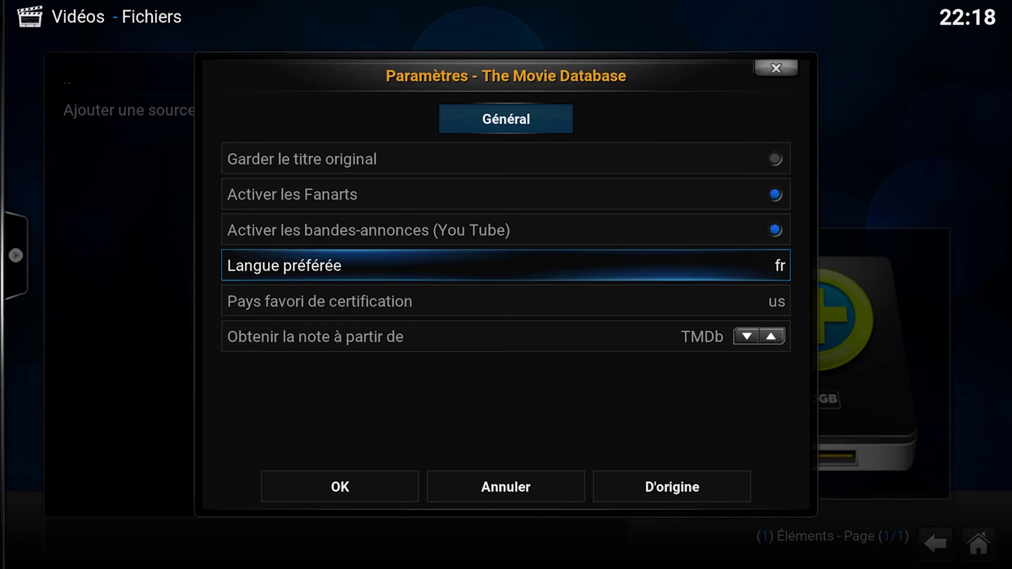
# - Set the preferred certification country to fr and keep the scraper settings
pyautogui.press('Down')
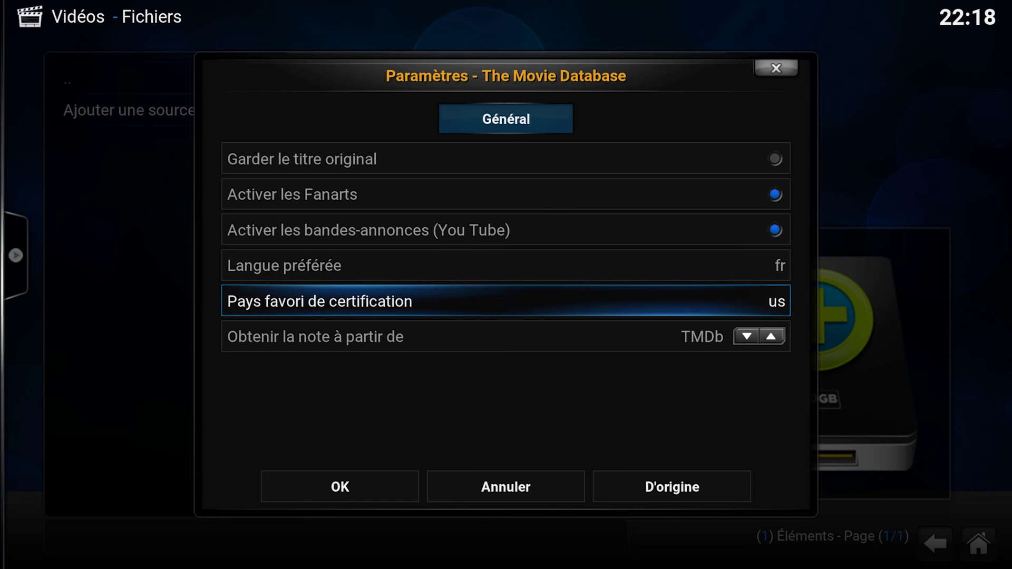
pyautogui.press('Return')
pyautogui.press('Down')
pyautogui.press('Down')
pyautogui.press('Down')
pyautogui.press('Down')
pyautogui.press('Down')
pyautogui.press('Down')
pyautogui.press('Down')
pyautogui.press('Down')
pyautogui.press('Return')
pyautogui.press('Down')
pyautogui.press('Down')
pyautogui.press('Return')
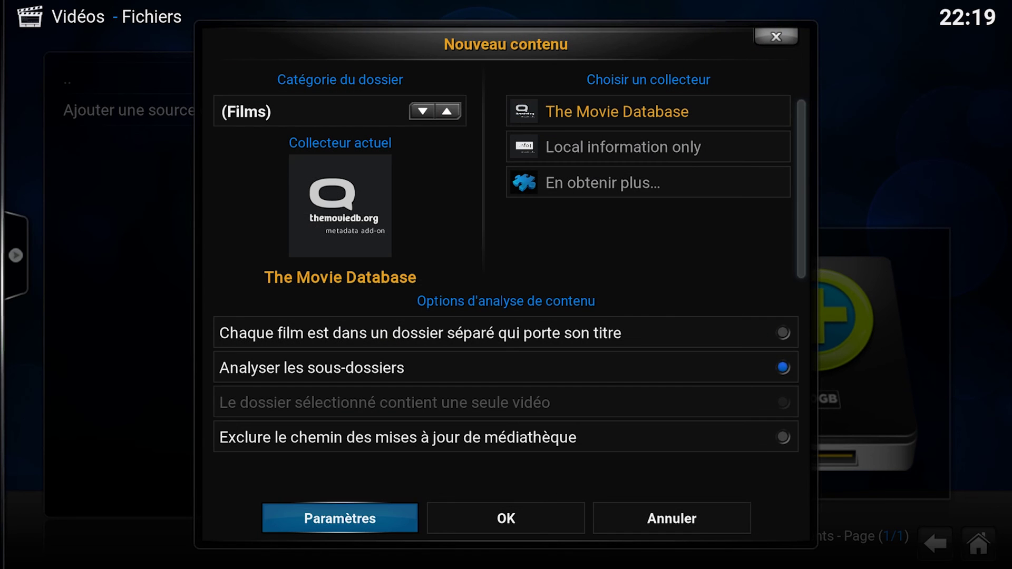
# - Confirm the Films content setup, accept the refresh to start scanning, and open FILMS
pyautogui.press('Right')
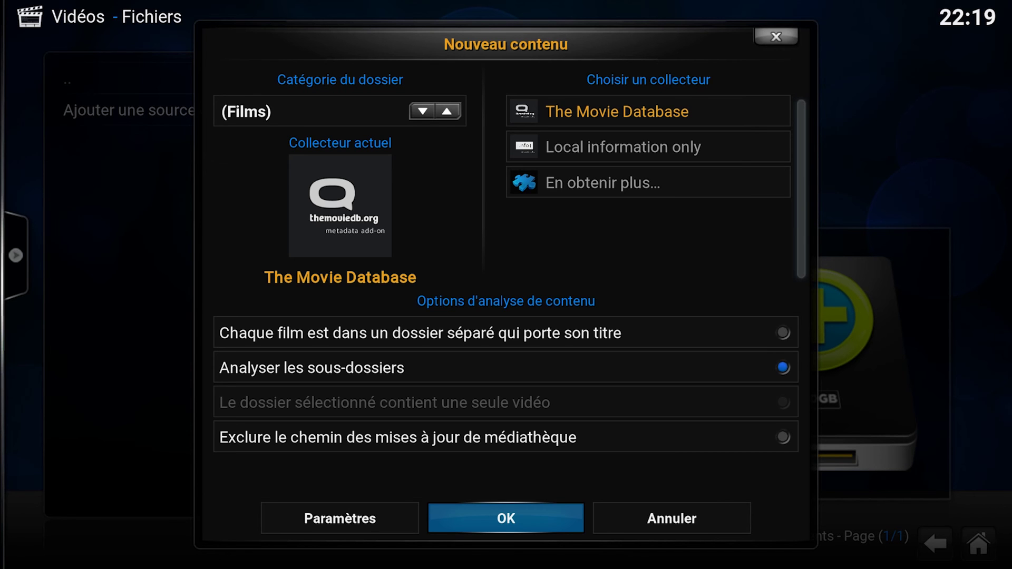
pyautogui.press('Return')
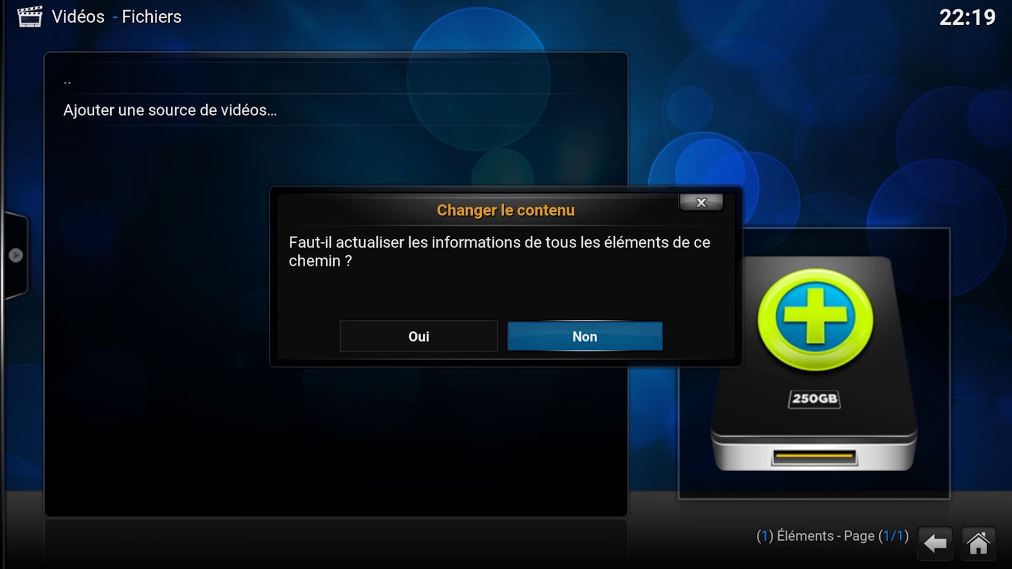
pyautogui.press('Left')
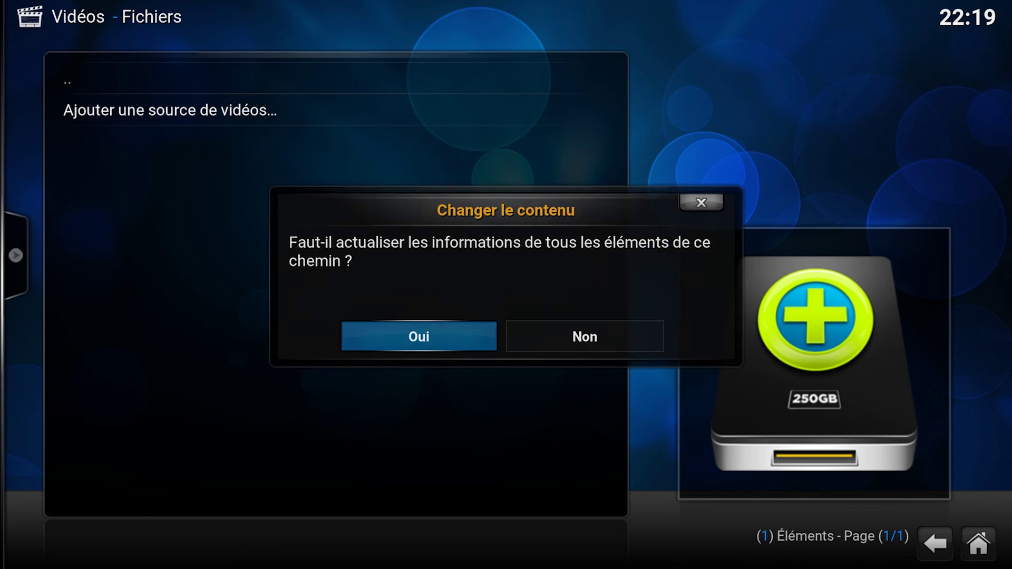
pyautogui.press('Return')
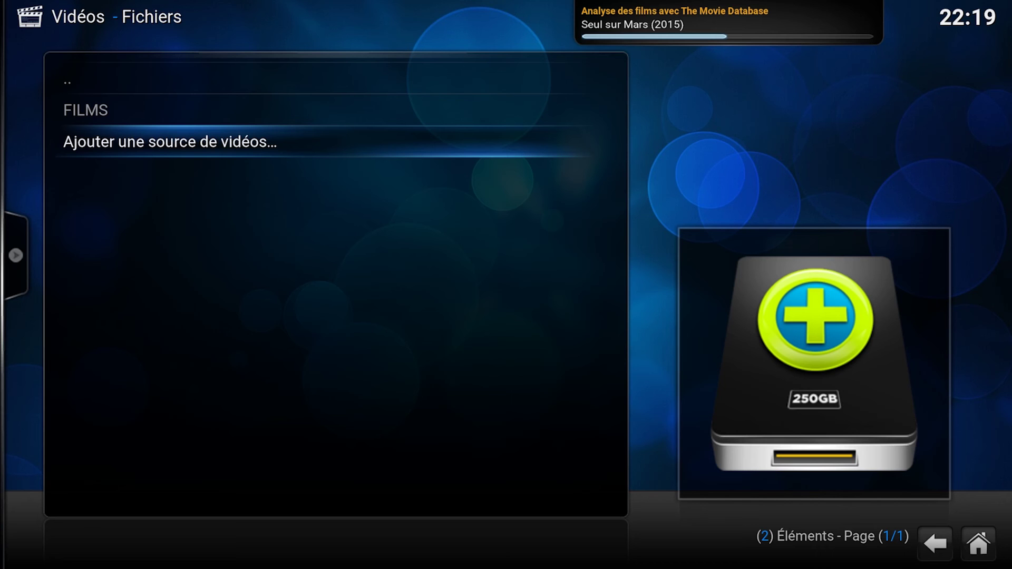
pyautogui.press('Up')
pyautogui.press('Return')
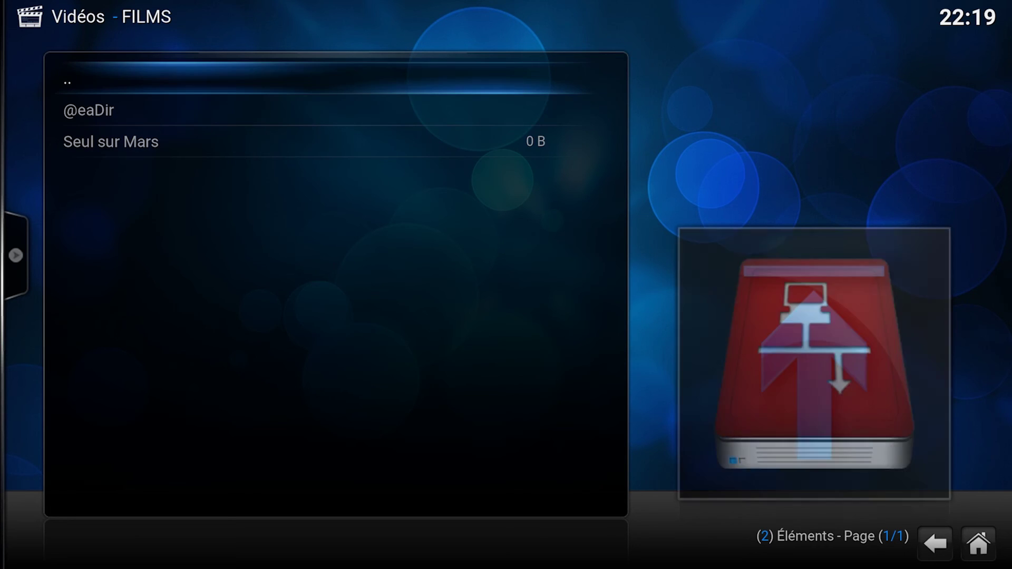
# - View the scraped Seul sur Mars details (Ridley Scott, 2015, 144 minutes), then close them
pyautogui.press('Down')
pyautogui.press('Down')
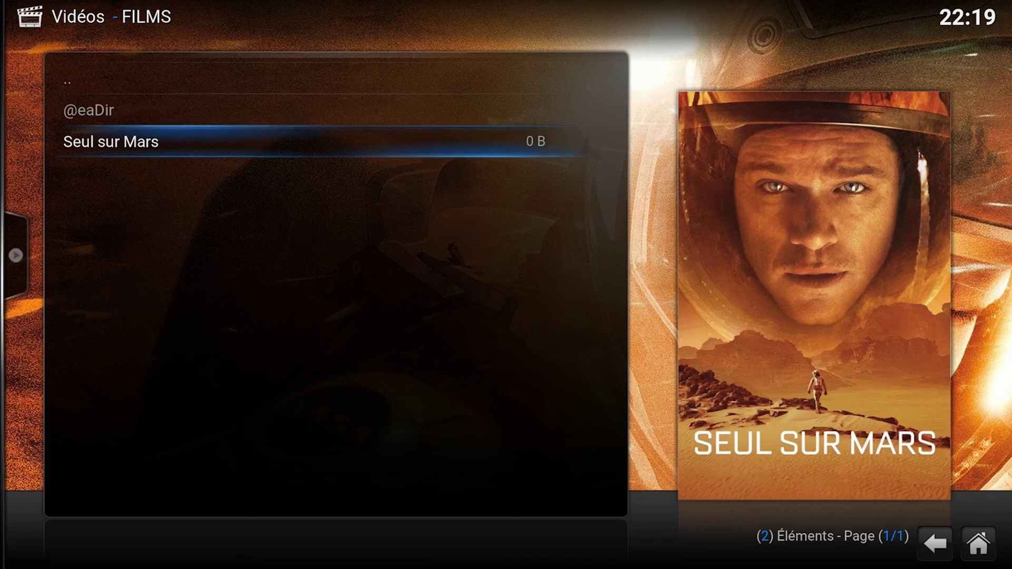
pyautogui.press('i')
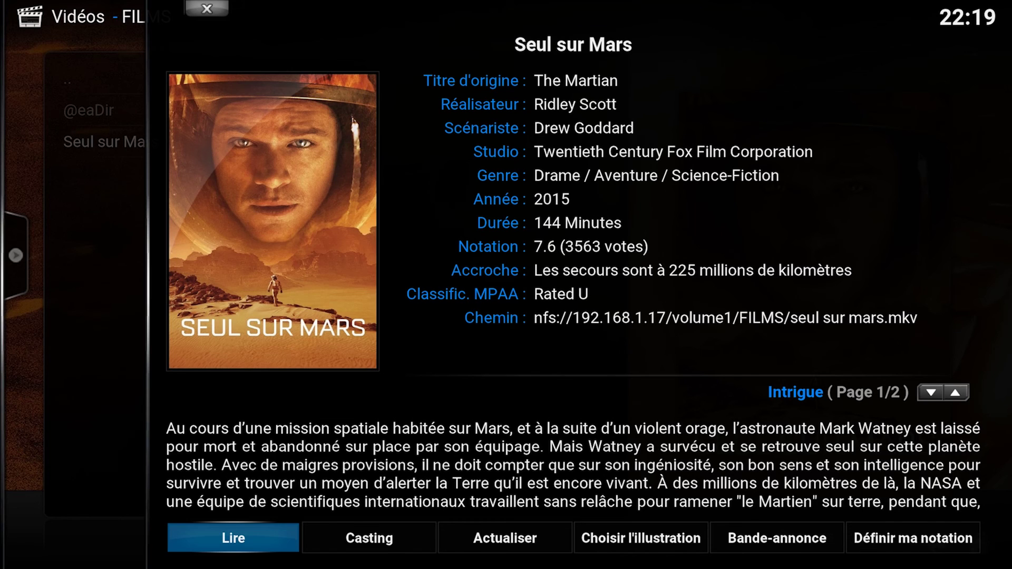
pyautogui.press('Escape')
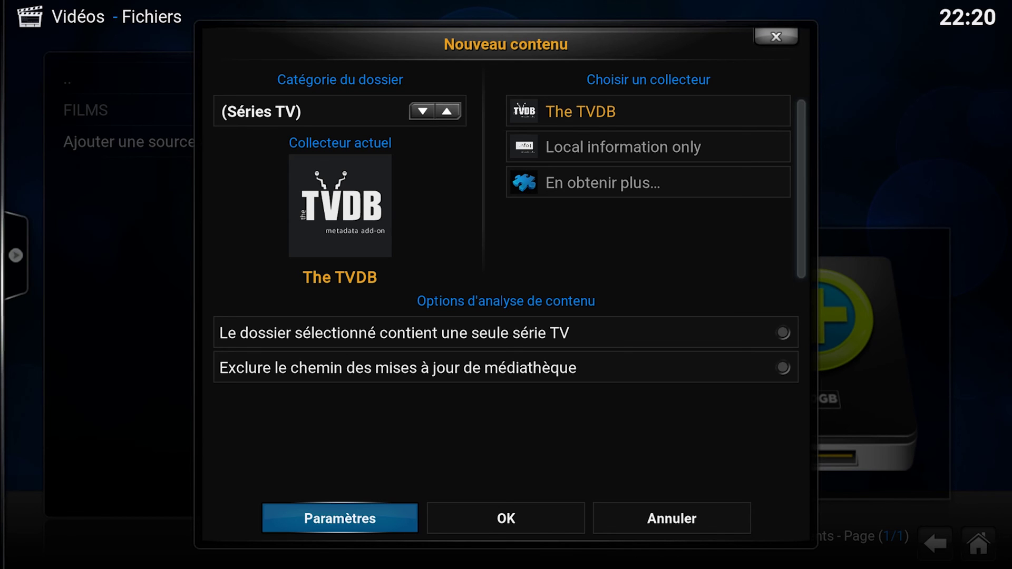
# - Review The TVDB scraper settings and keep them
pyautogui.press('Return')
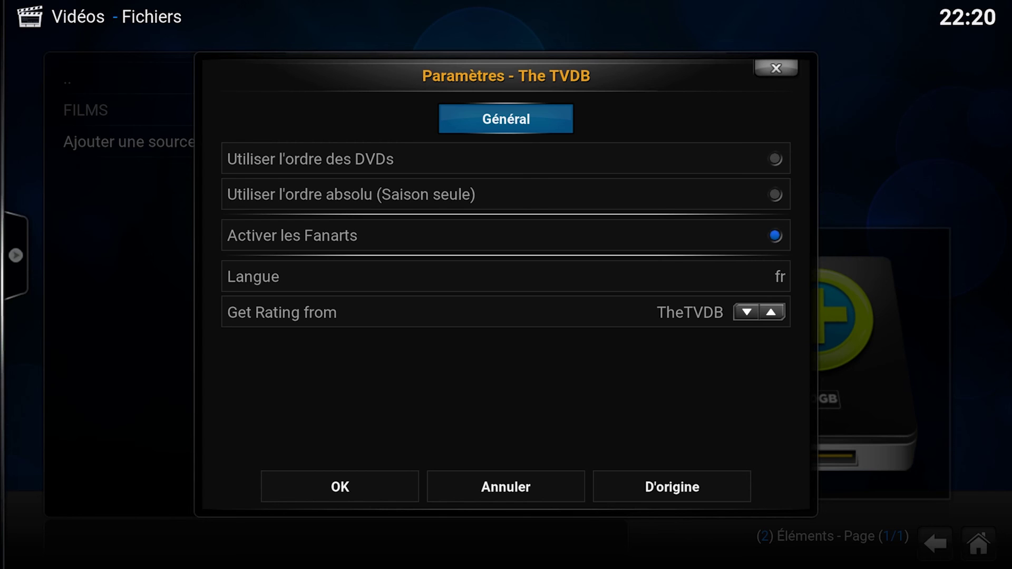
pyautogui.press('Down')
pyautogui.press('Up')
pyautogui.press('Down')
pyautogui.press('Down')
pyautogui.press('Down')
pyautogui.press('Down')
pyautogui.press('Down')
pyautogui.press('Up')
pyautogui.press('Down')
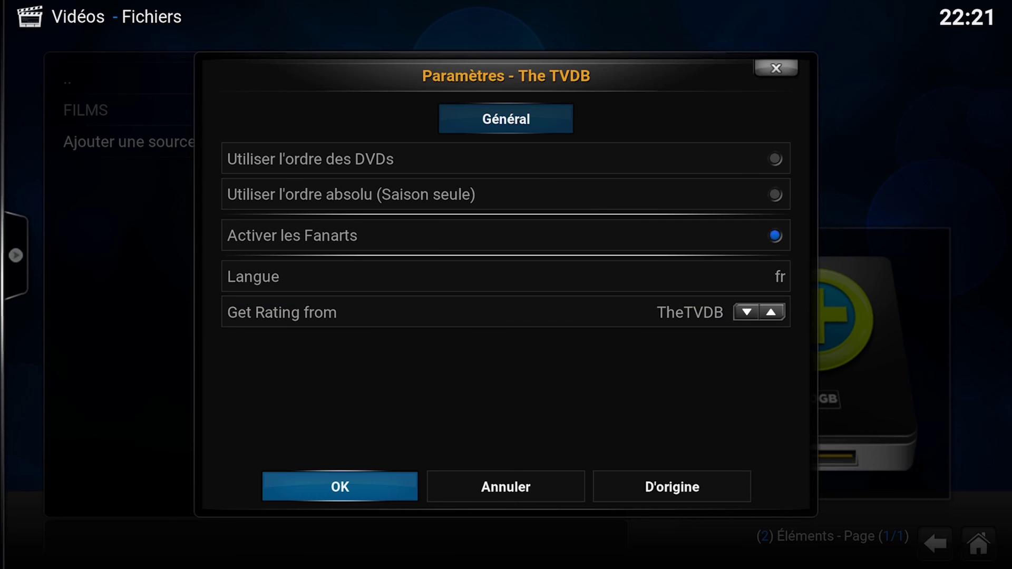
pyautogui.press('Return')
# - Confirm SERIES as TV series content and accept the refresh to start scanning
pyautogui.press('Right')
pyautogui.press('Return')
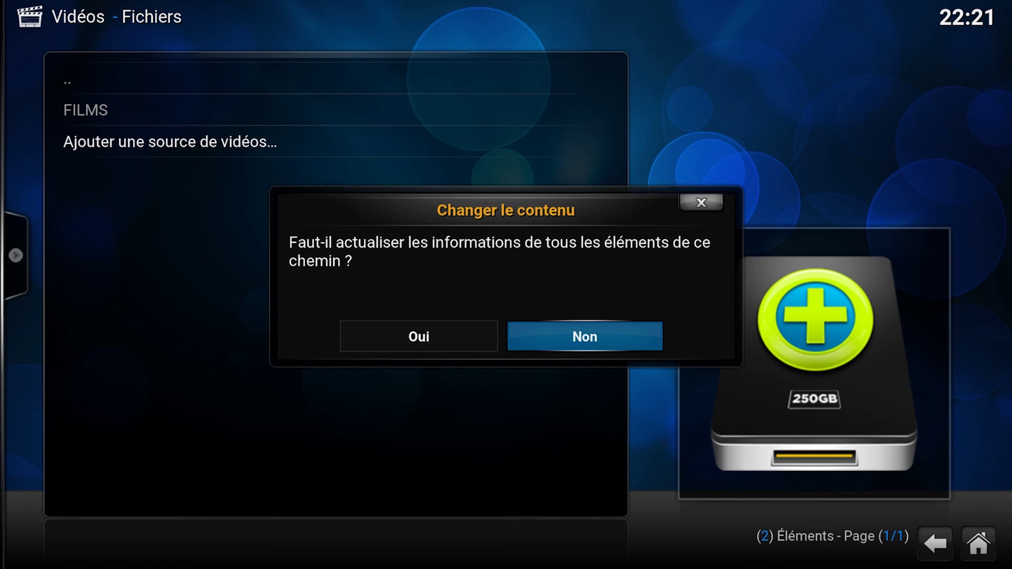
pyautogui.press('Left')
pyautogui.press('Return')
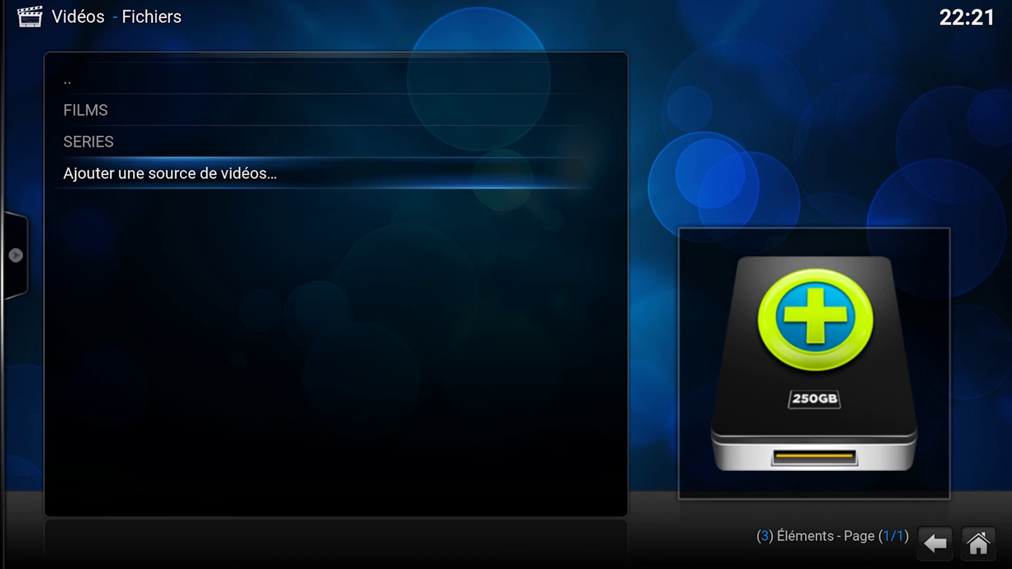
# - Open SERIES > Breaking Bad > season 1
pyautogui.press('Up')
pyautogui.press('Return')
pyautogui.press('Down')
pyautogui.press('Down')
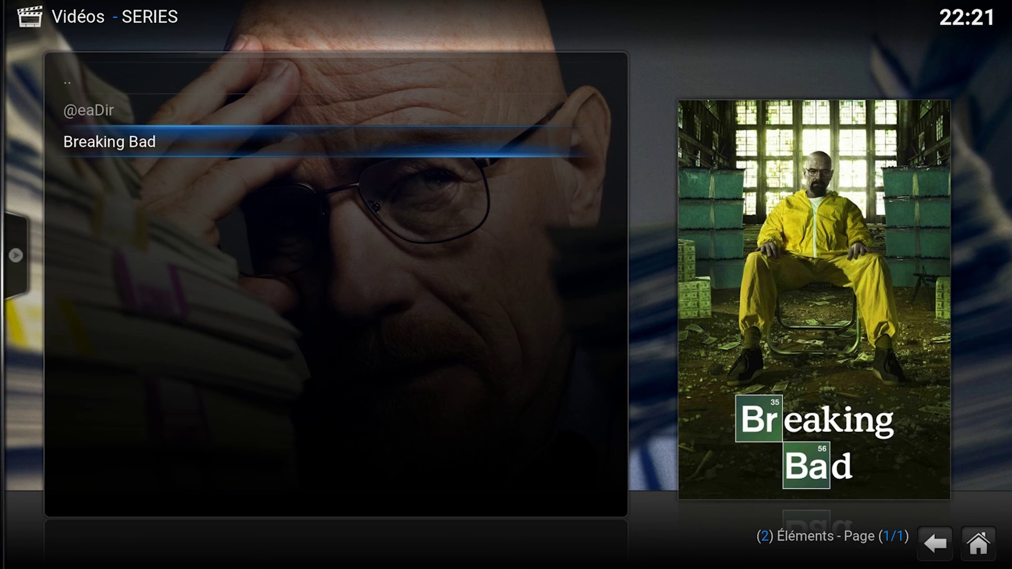
pyautogui.press('Return')
pyautogui.press('Down')
pyautogui.press('Return')
# - View the details of episode 1x01 Chute libre, then quit Kodi from the power menu
pyautogui.press('Down')
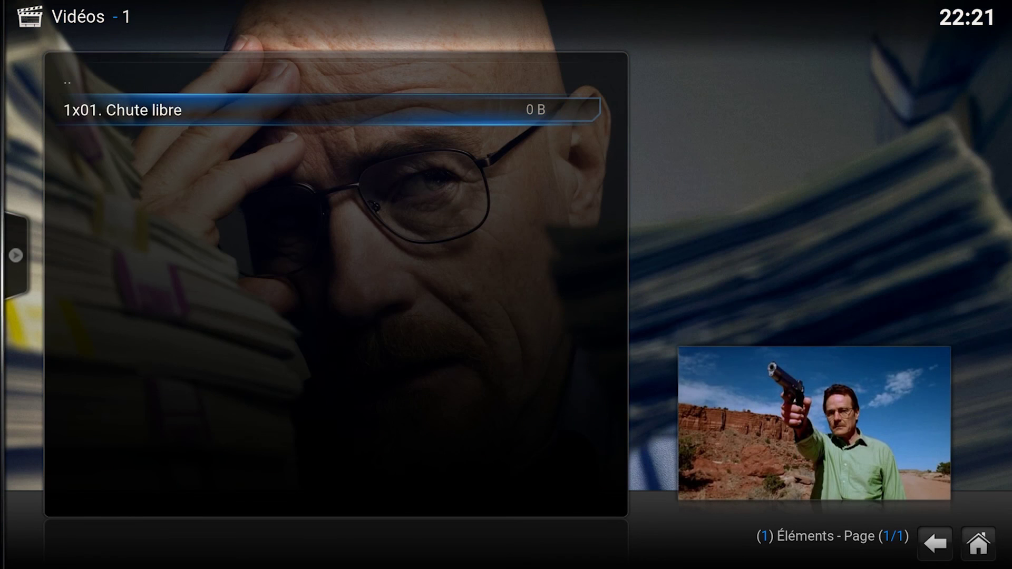
pyautogui.press('i')
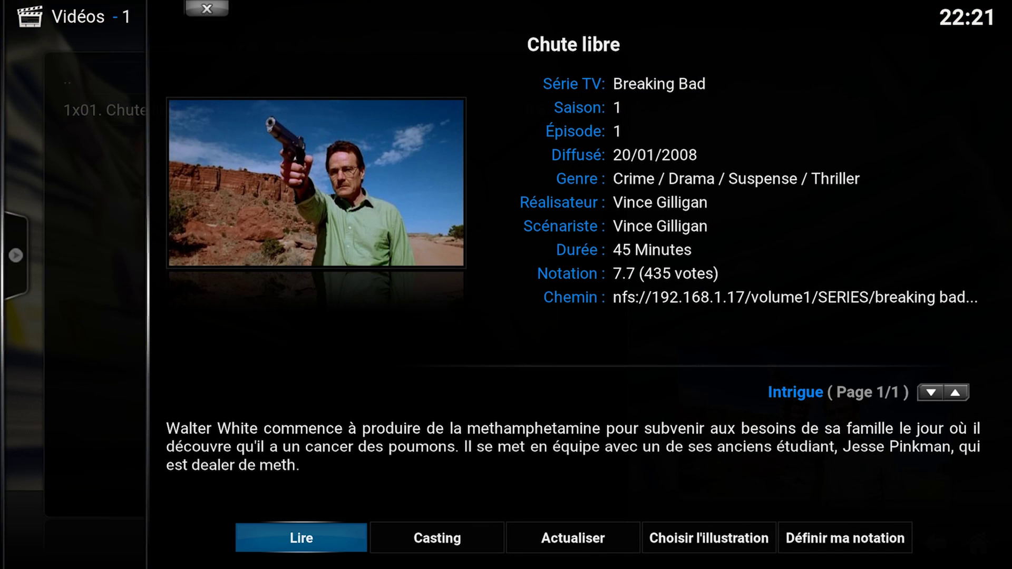
pyautogui.press('Escape')
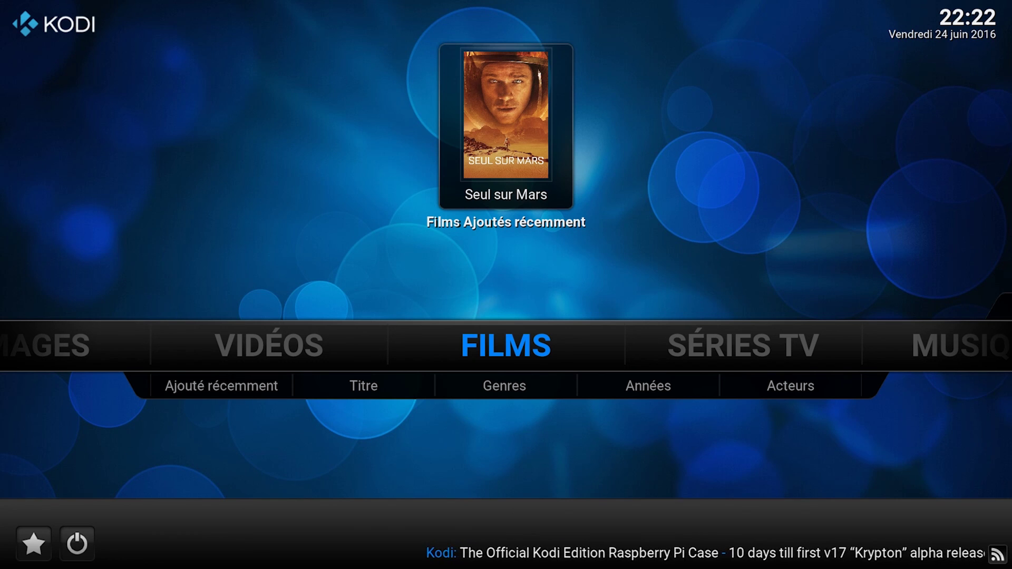
pyautogui.press('Down')
pyautogui.press('Down')
pyautogui.press('Return')
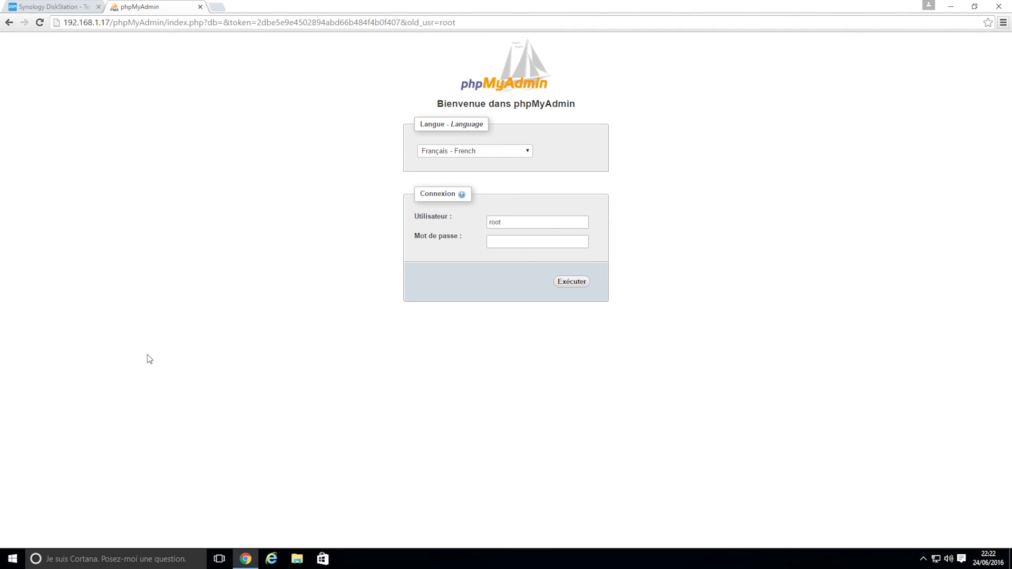
# - Log in to phpMyAdmin and show the MyVideos99 table list (movie, episode, tvshow)
pyautogui.click(574, 285)
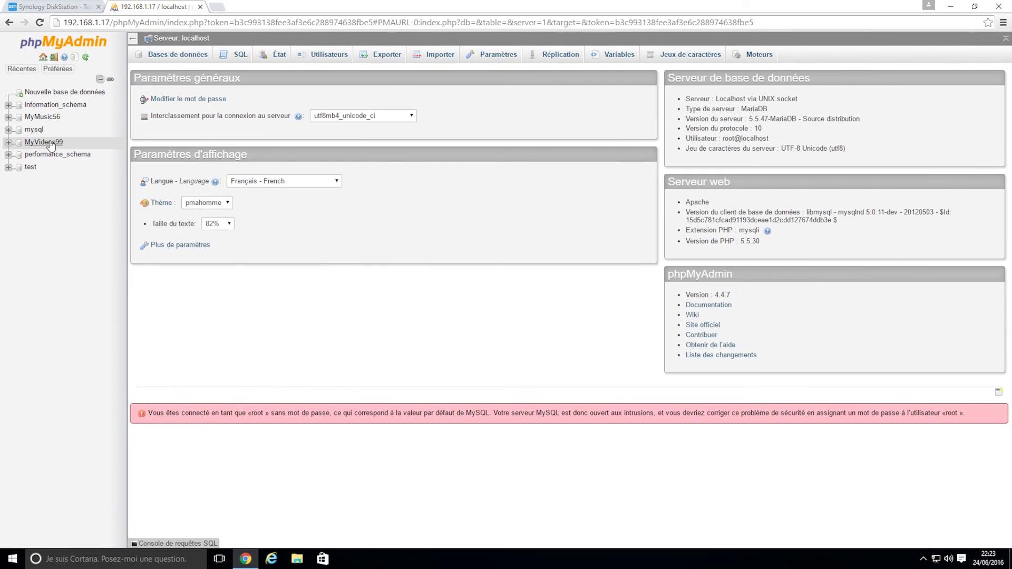
pyautogui.click(50, 142)
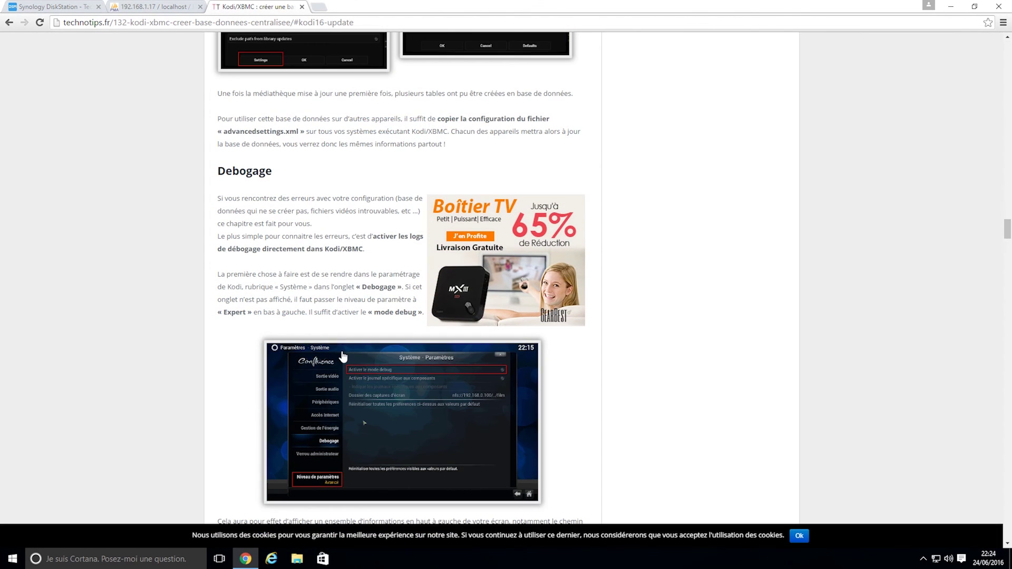
# - Scroll the technotips.fr guide down to the Mise à jour vers Kodi 16 Jarvis section
pyautogui.scroll(-2, 342, 357)
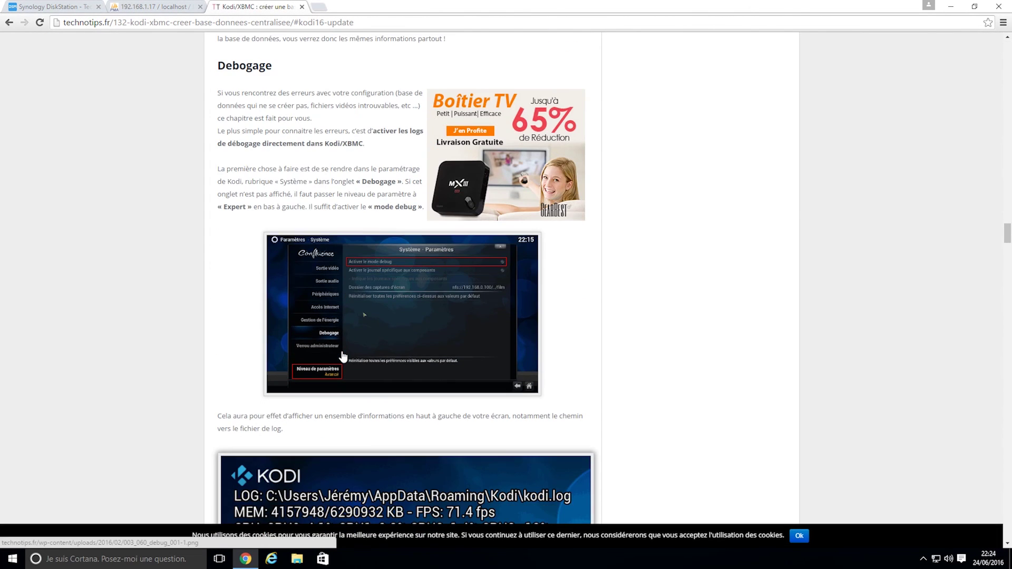
pyautogui.scroll(-3, 191, 340)
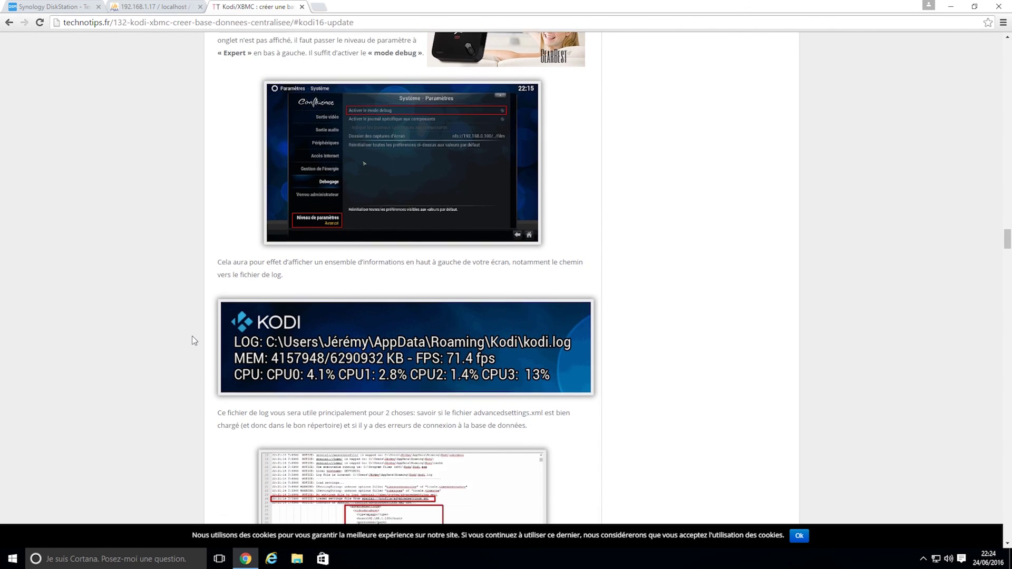
pyautogui.scroll(-5, 192, 337)
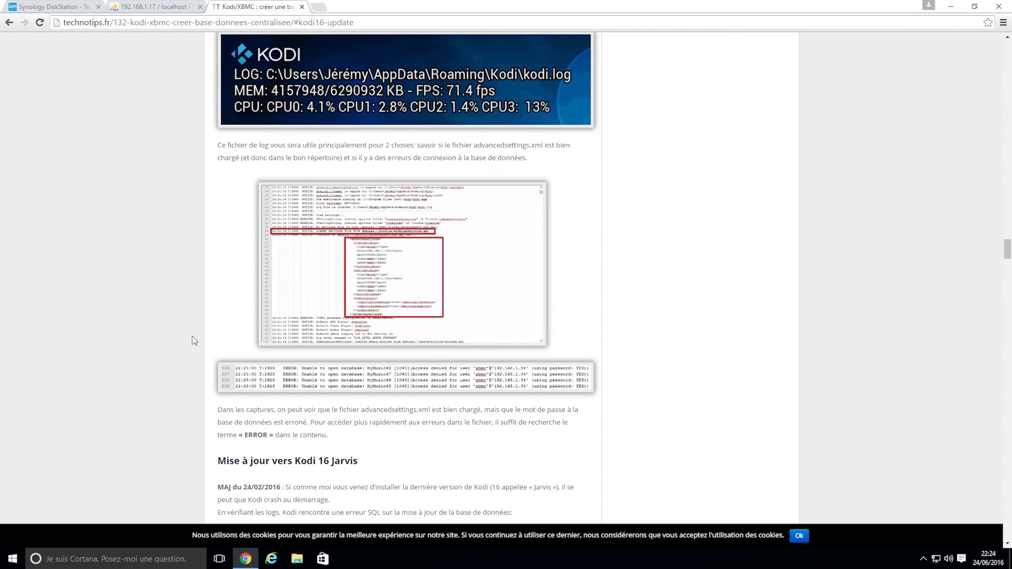
pyautogui.scroll(-3, 192, 340)
pyautogui.scroll(-6, 192, 336)
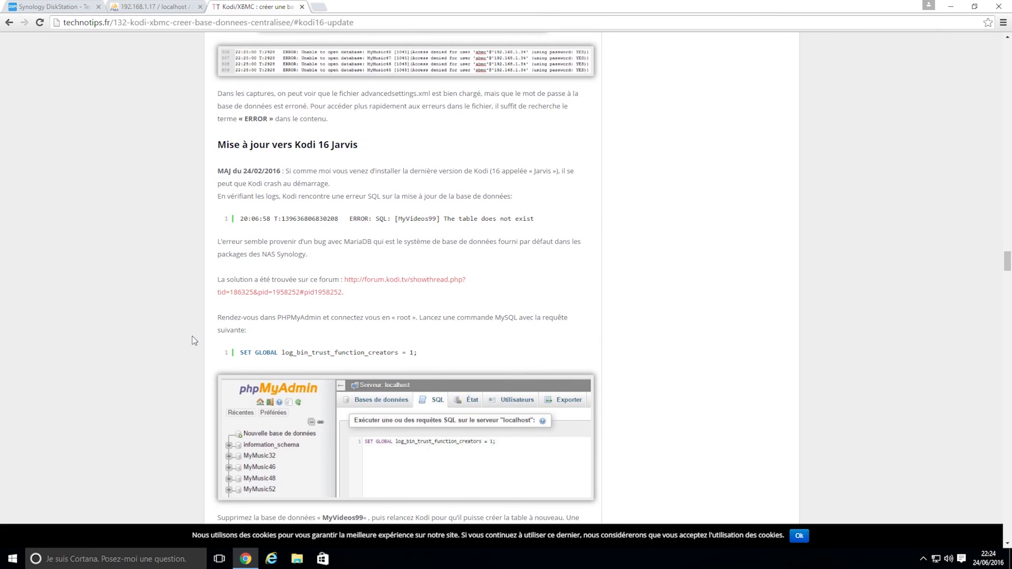